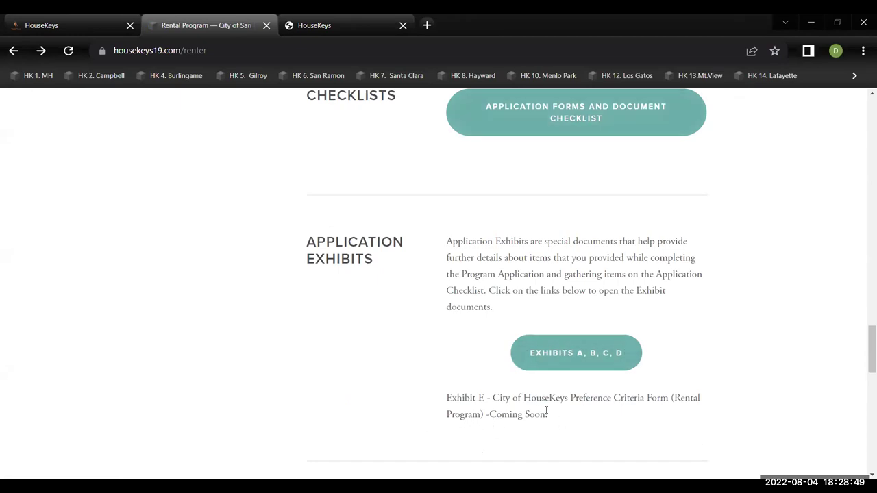
- Open the Exhibits A, B, C, D page from the Application Exhibits section and review its supporting documents
{"action": "scroll", "coordinate": [548, 428], "scroll_direction": "down", "scroll_amount": 1}
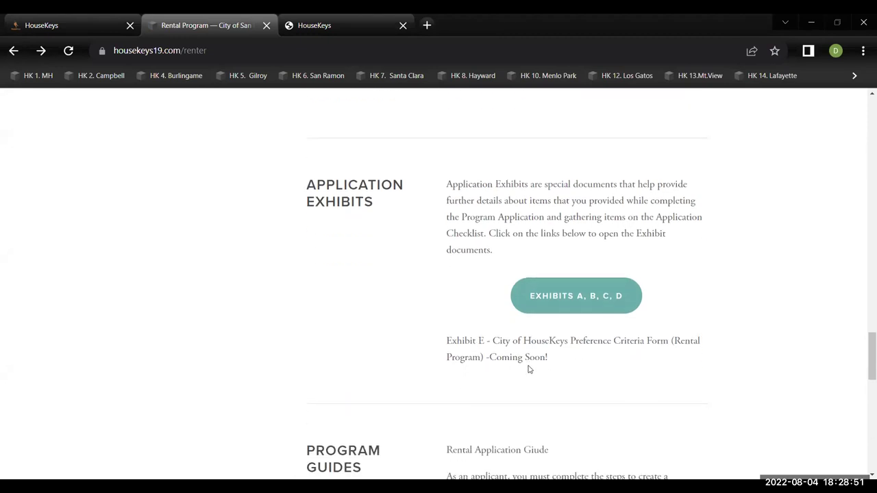
{"action": "scroll", "coordinate": [529, 373], "scroll_direction": "up", "scroll_amount": 1}
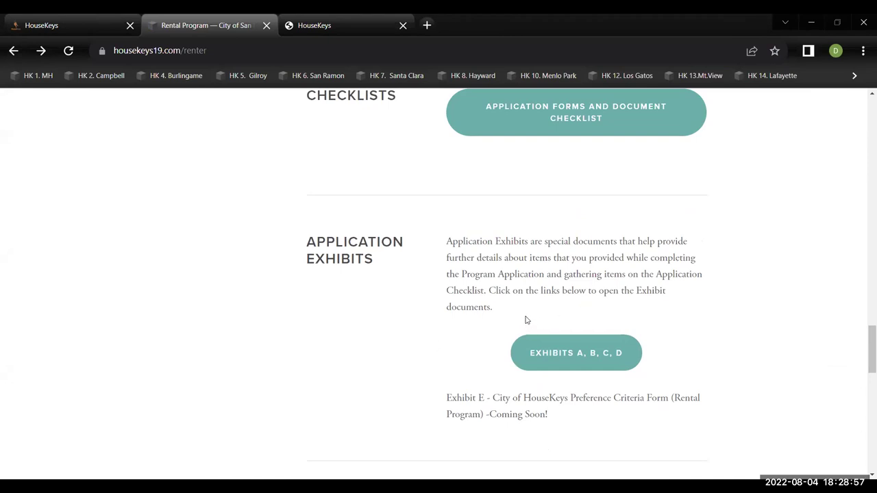
{"action": "left_click", "coordinate": [598, 354]}
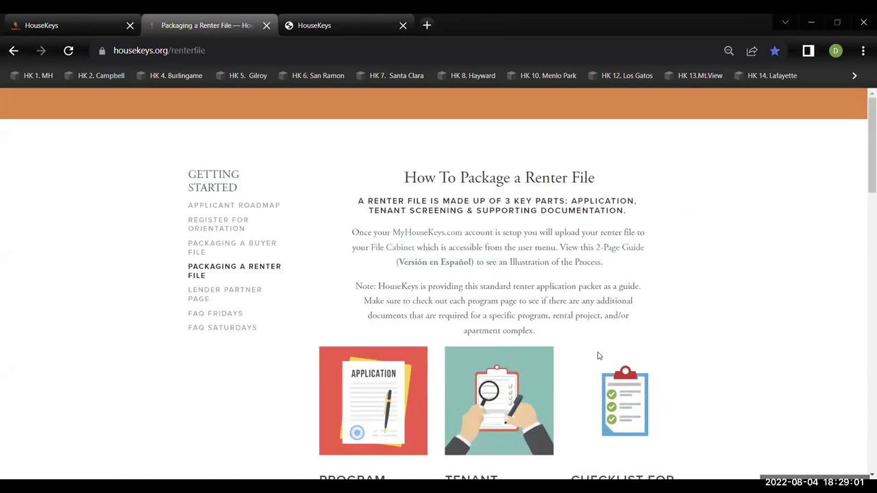
{"action": "scroll", "coordinate": [471, 318], "scroll_direction": "down", "scroll_amount": 8}
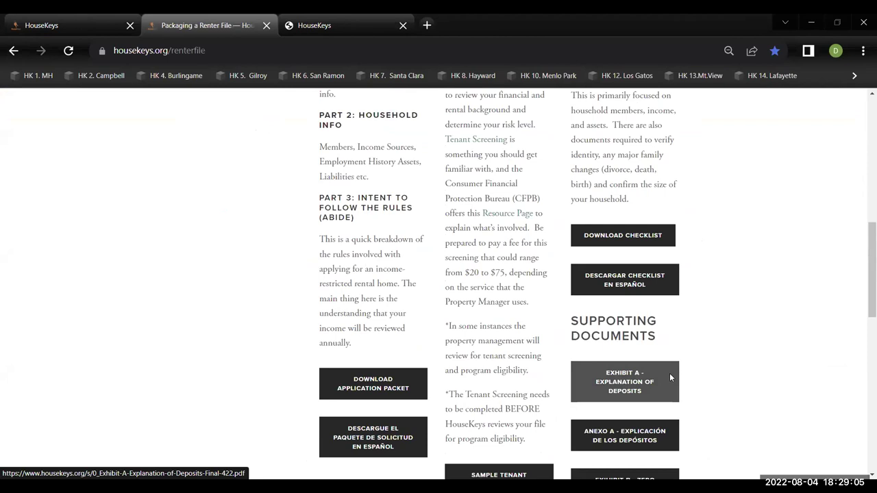
{"action": "scroll", "coordinate": [670, 379], "scroll_direction": "down", "scroll_amount": 2}
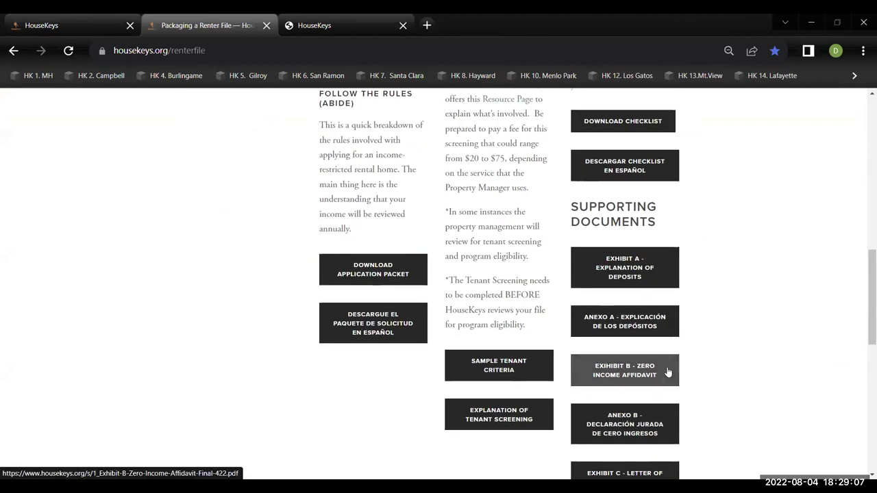
{"action": "scroll", "coordinate": [668, 372], "scroll_direction": "down", "scroll_amount": 2}
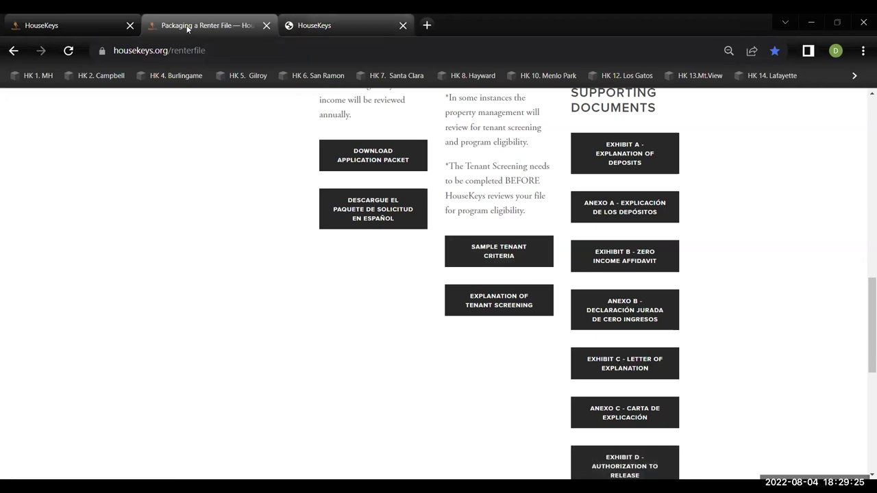
- Open the MyHouseKeys account creation form and examine its username, password, first name and last name fields
{"action": "left_click", "coordinate": [339, 27]}
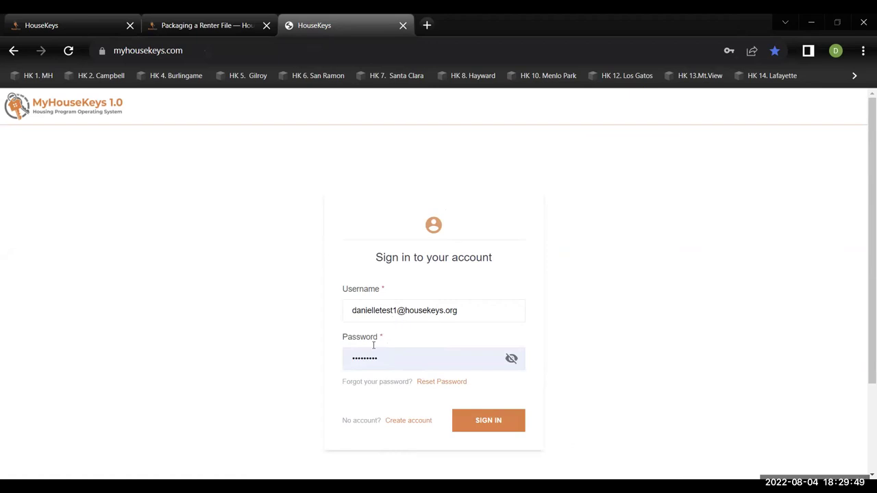
{"action": "left_click", "coordinate": [404, 425]}
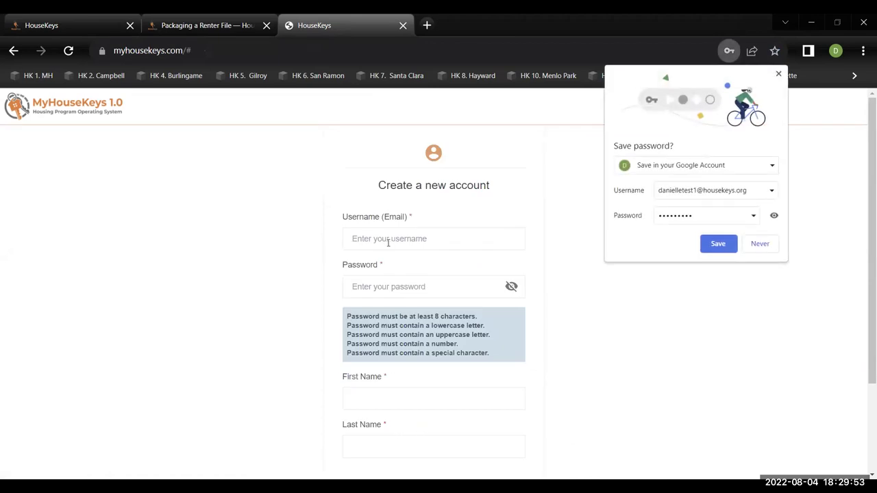
{"action": "left_click", "coordinate": [349, 239]}
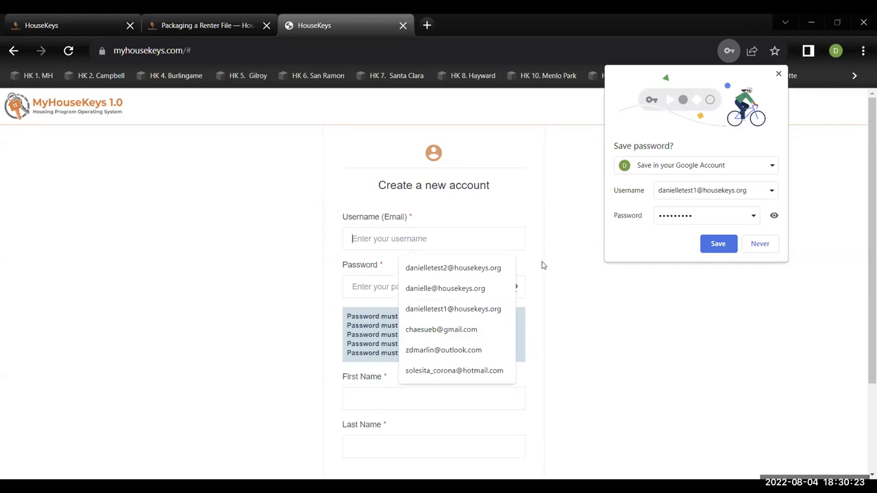
{"action": "left_click", "coordinate": [541, 297]}
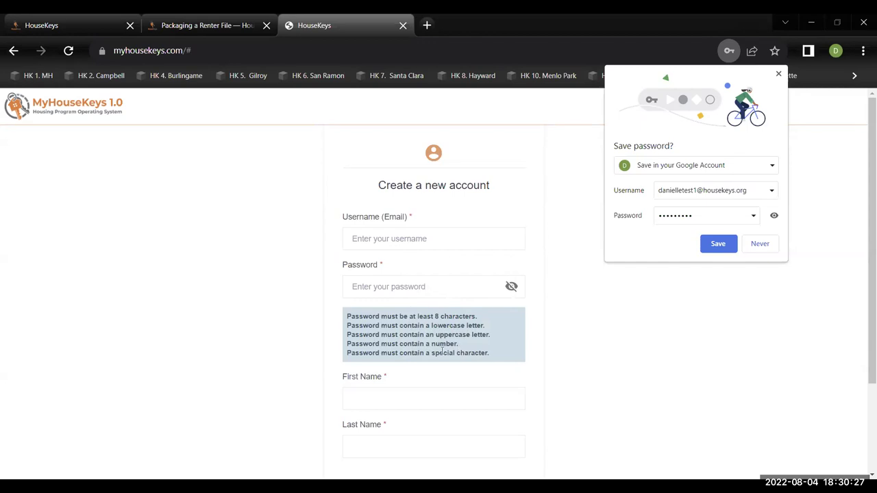
{"action": "left_click", "coordinate": [413, 394]}
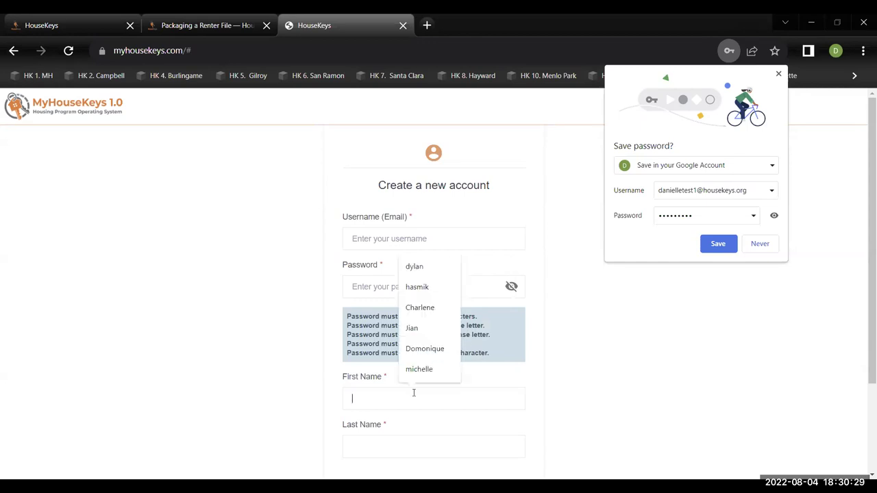
{"action": "left_click", "coordinate": [415, 450]}
{"action": "left_click", "coordinate": [675, 375]}
{"action": "scroll", "coordinate": [675, 376], "scroll_direction": "down", "scroll_amount": 3}
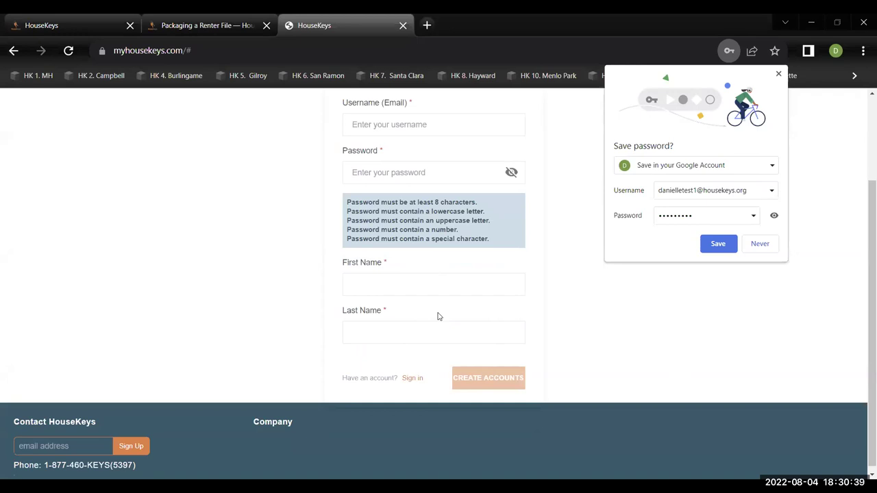
{"action": "scroll", "coordinate": [439, 316], "scroll_direction": "up", "scroll_amount": 3}
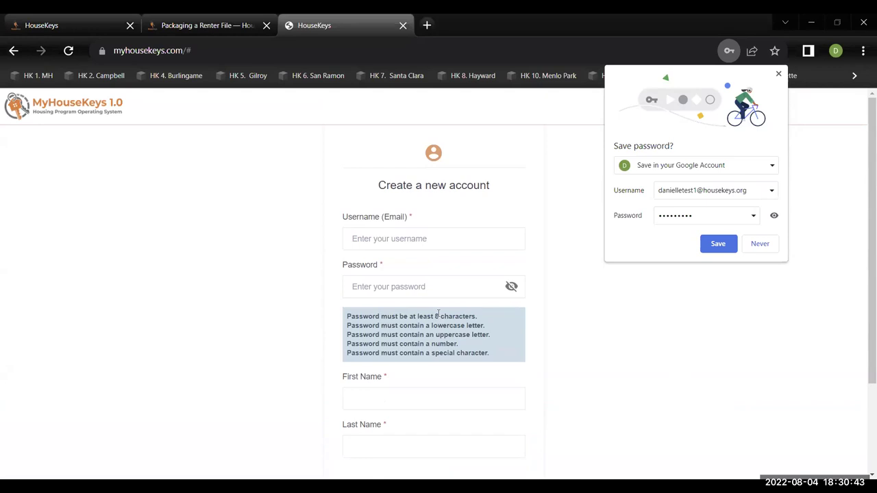
{"action": "scroll", "coordinate": [438, 312], "scroll_direction": "down", "scroll_amount": 3}
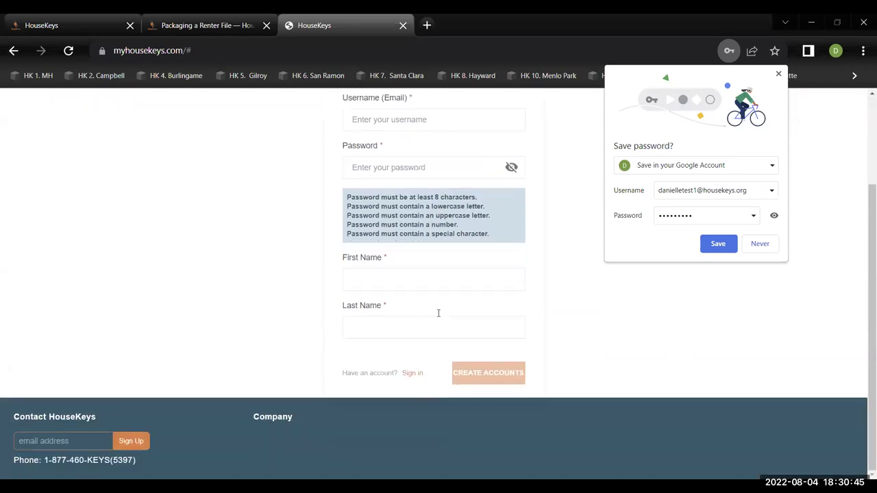
{"action": "scroll", "coordinate": [372, 386], "scroll_direction": "up", "scroll_amount": 3}
{"action": "scroll", "coordinate": [391, 406], "scroll_direction": "down", "scroll_amount": 2}
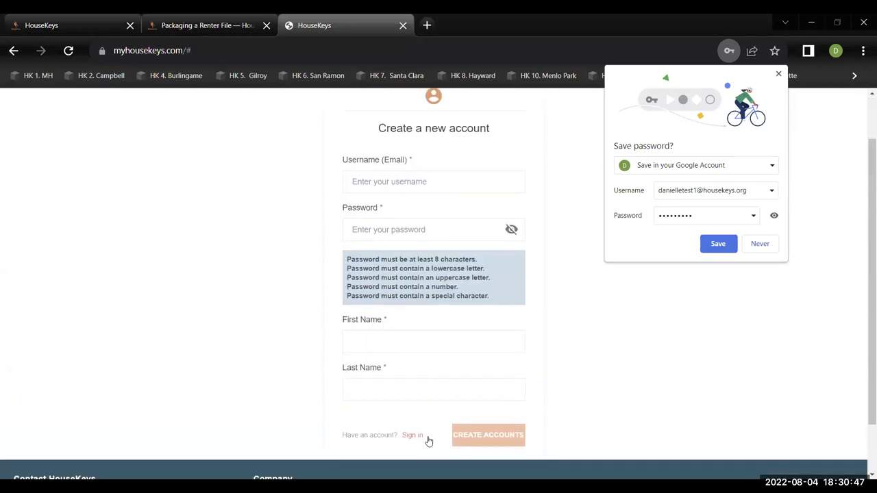
- Return to the sign-in form, correct the number in the test account's username, and sign in
{"action": "left_click", "coordinate": [411, 437]}
{"action": "left_click", "coordinate": [396, 311]}
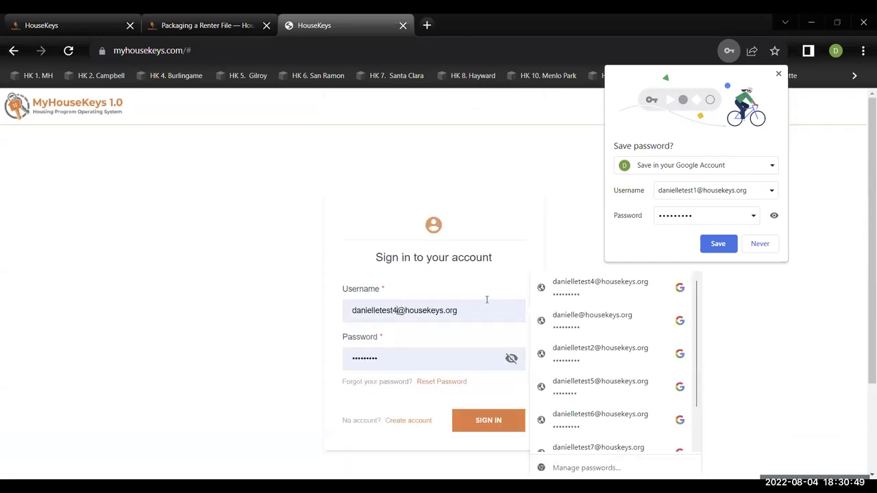
{"action": "key", "text": "BackSpace"}
{"action": "type", "text": "1"}
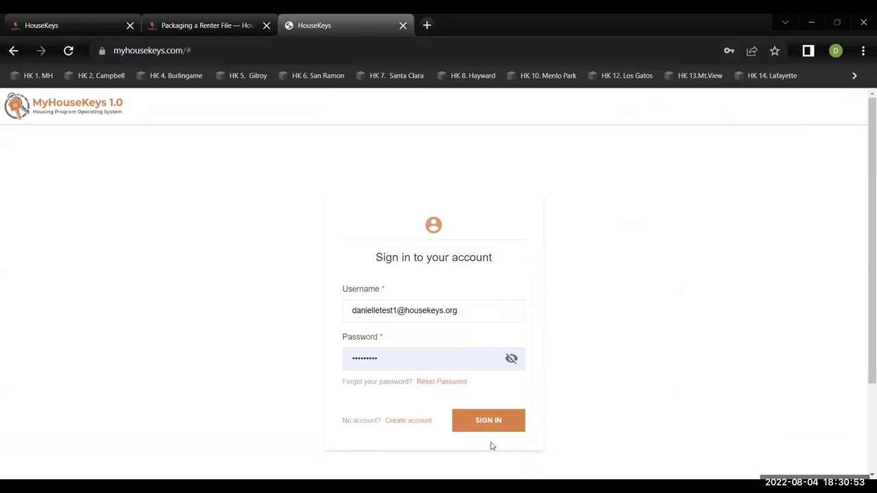
{"action": "key", "text": "Return"}
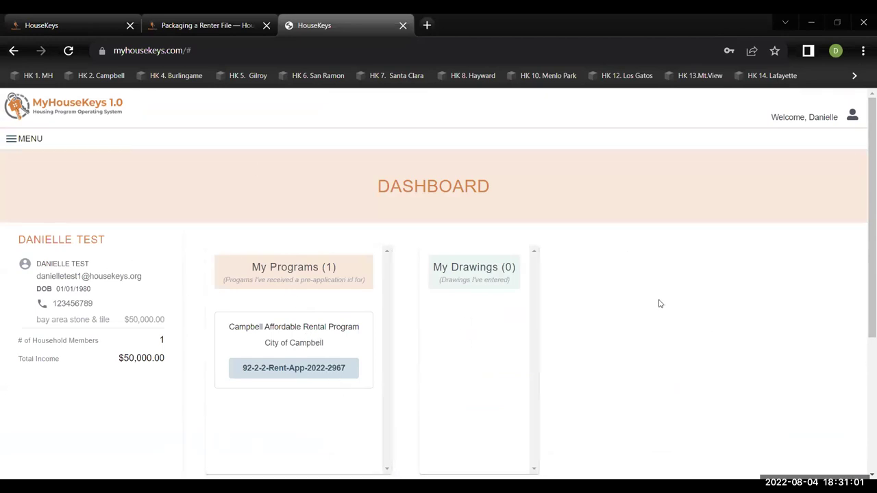
- Open the household's Information Profiles page from the dashboard
{"action": "scroll", "coordinate": [658, 301], "scroll_direction": "down", "scroll_amount": 1}
{"action": "scroll", "coordinate": [651, 343], "scroll_direction": "up", "scroll_amount": 1}
{"action": "left_click", "coordinate": [25, 141]}
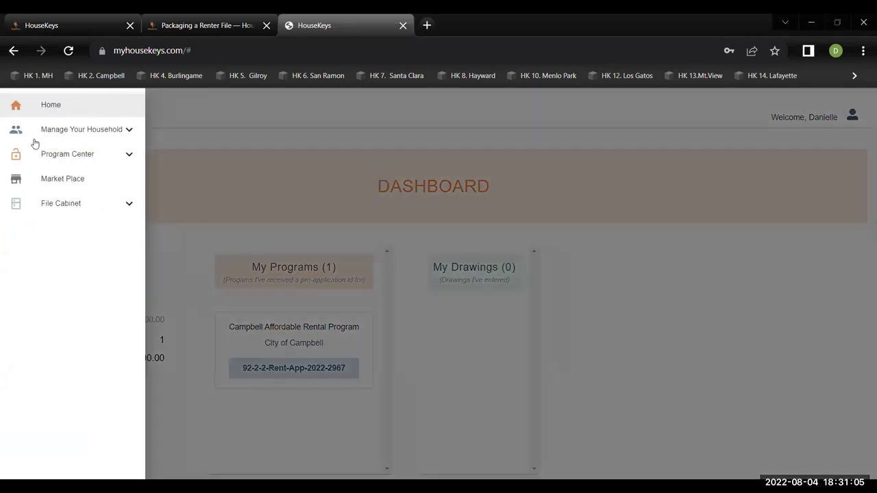
{"action": "left_click", "coordinate": [68, 127]}
{"action": "left_click", "coordinate": [65, 155]}
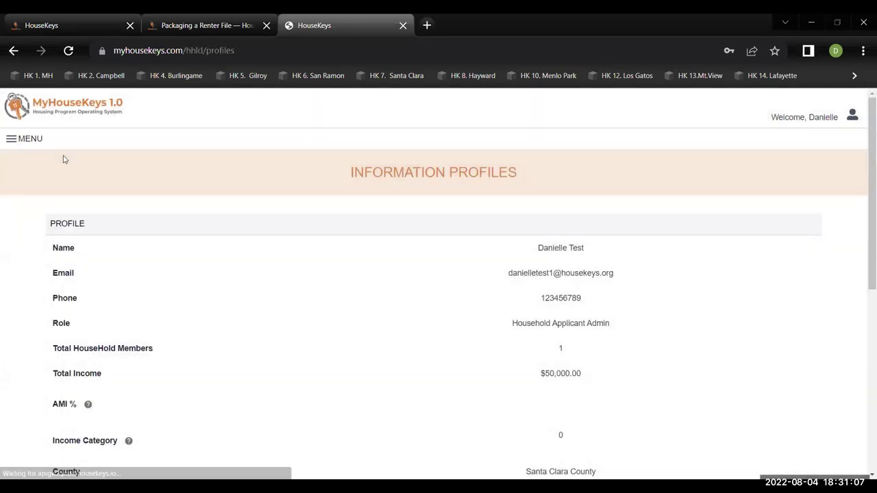
- Review the household's Members and Income sections, including the income types in the Add Income form, without adding anything
{"action": "scroll", "coordinate": [662, 304], "scroll_direction": "down", "scroll_amount": 4}
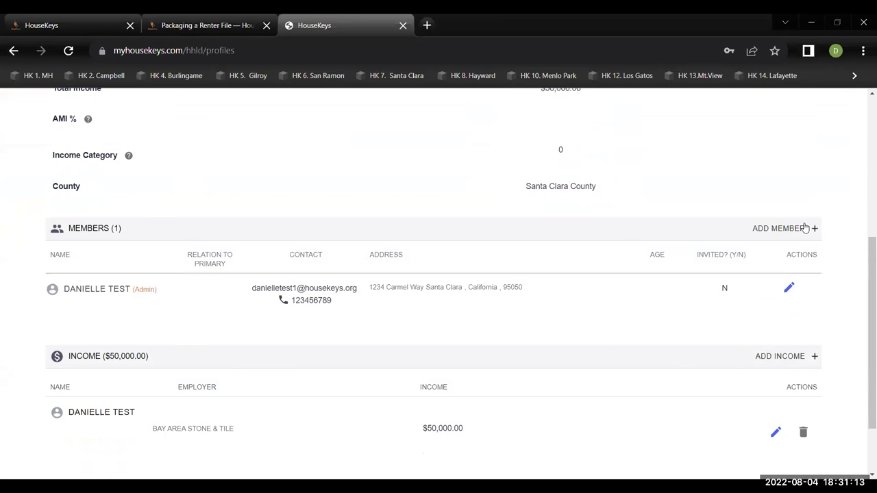
{"action": "scroll", "coordinate": [648, 355], "scroll_direction": "down", "scroll_amount": 1}
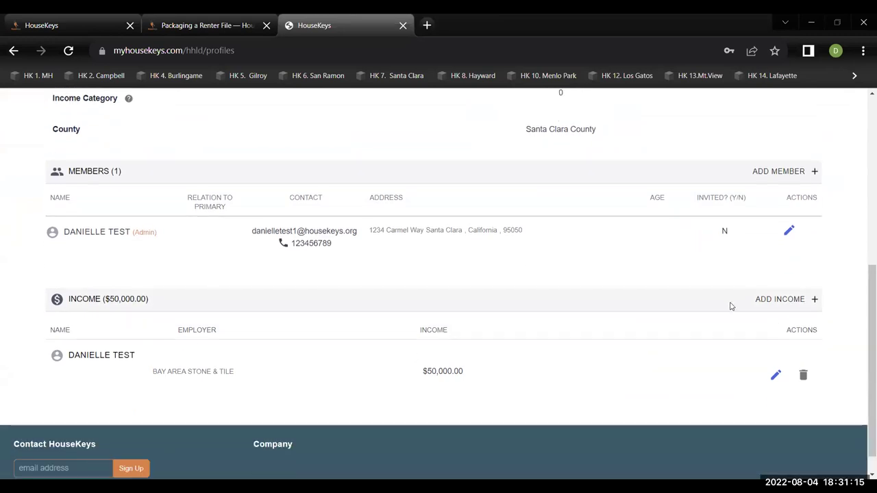
{"action": "left_click", "coordinate": [790, 302]}
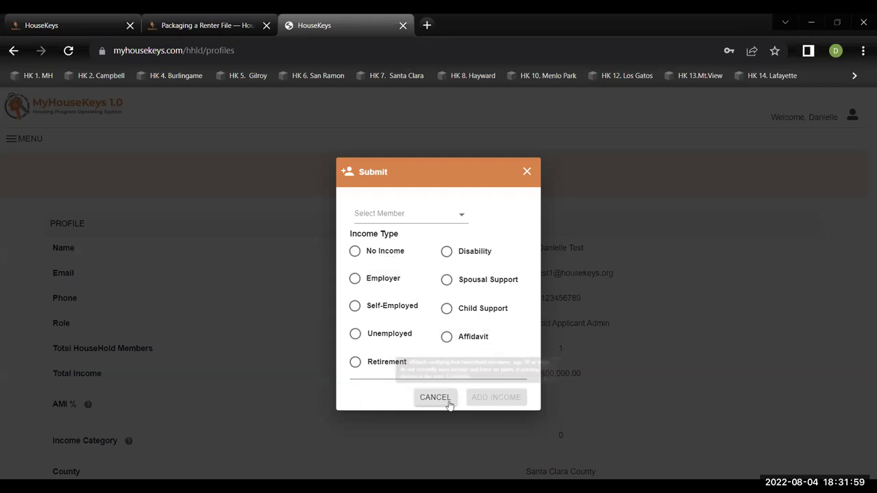
{"action": "left_click", "coordinate": [527, 172]}
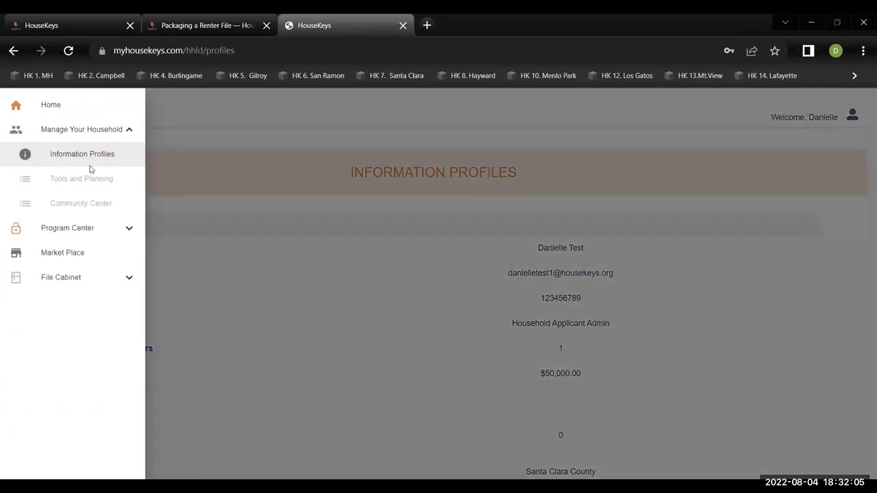
- Open the list of programs and request an application ID for the San Luis Obispo Affordable Rental Program
{"action": "left_click", "coordinate": [52, 233]}
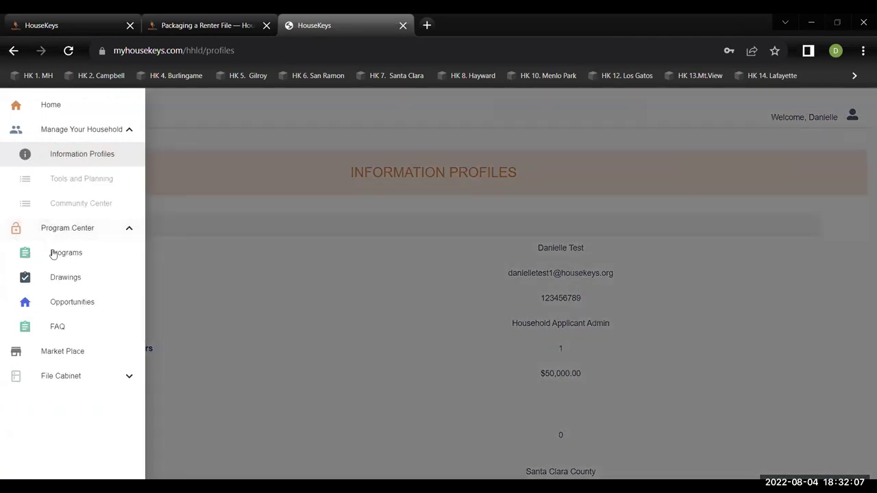
{"action": "left_click", "coordinate": [54, 252]}
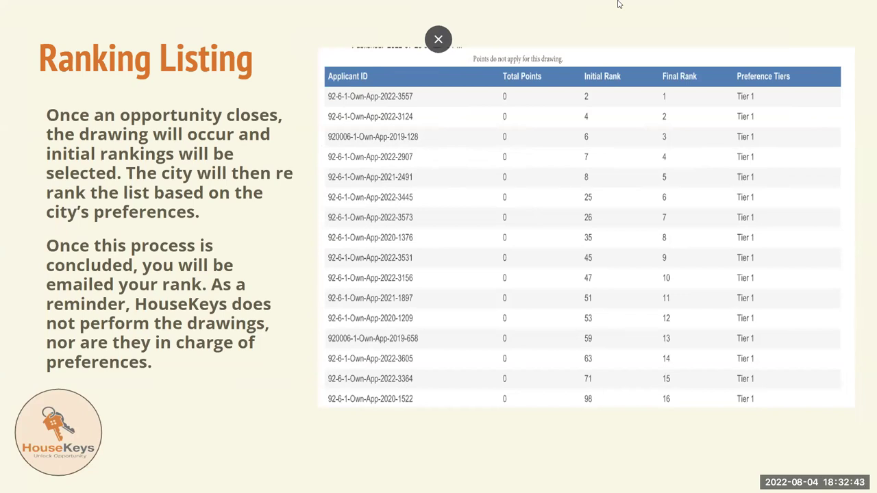
{"action": "key", "text": "alt+Tab"}
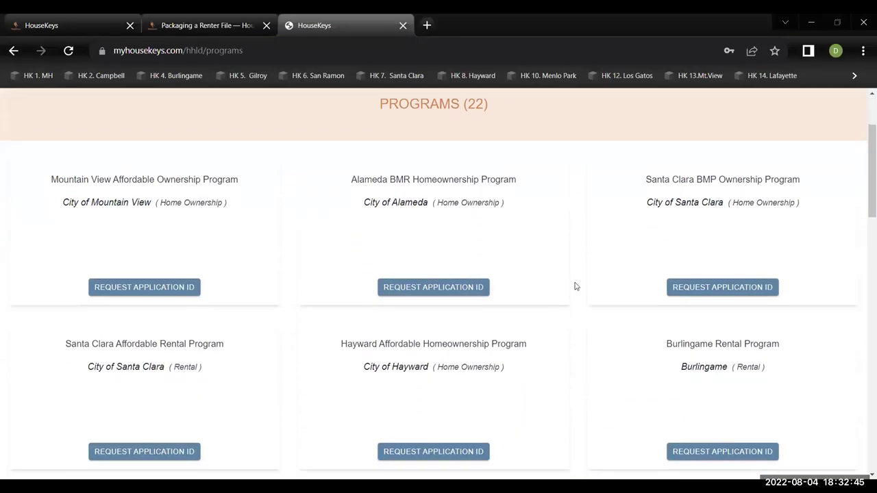
{"action": "scroll", "coordinate": [555, 309], "scroll_direction": "down", "scroll_amount": 3}
{"action": "scroll", "coordinate": [556, 310], "scroll_direction": "down", "scroll_amount": 2}
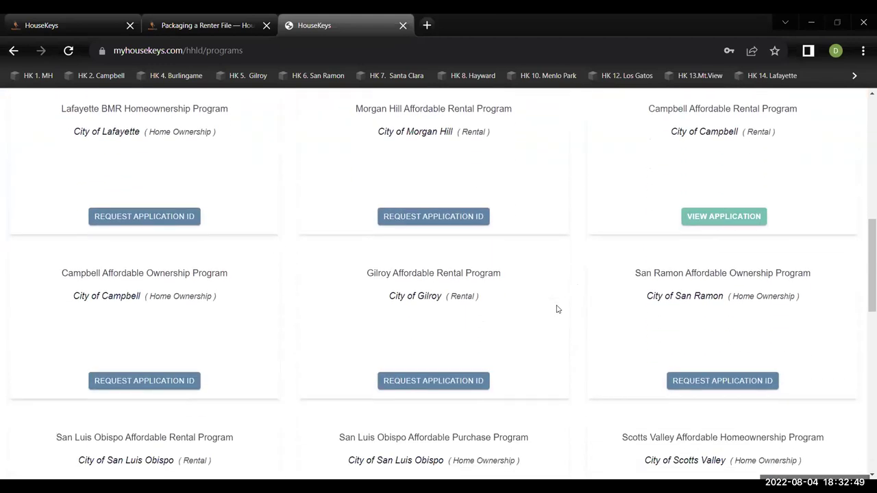
{"action": "scroll", "coordinate": [557, 309], "scroll_direction": "down", "scroll_amount": 3}
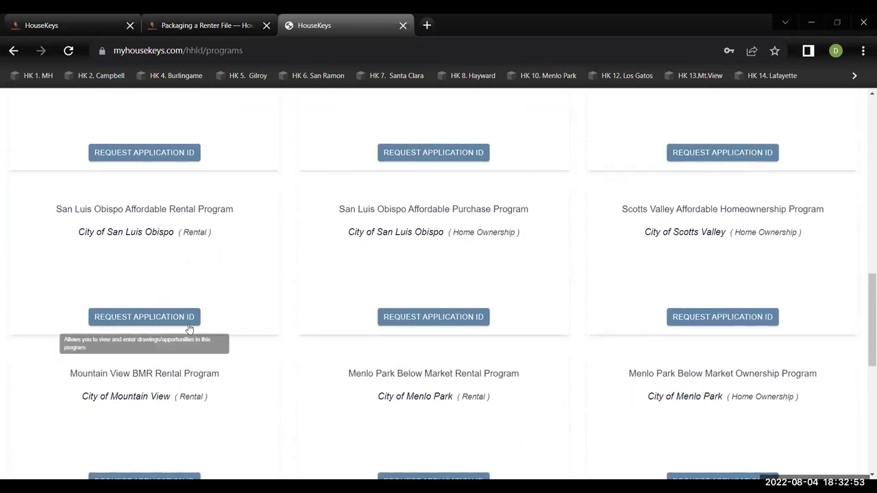
{"action": "left_click", "coordinate": [151, 321]}
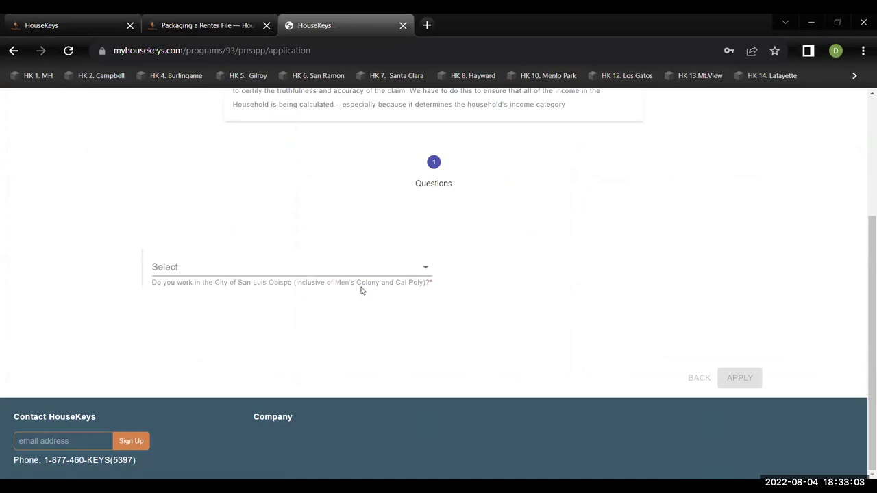
- Submit the program application with No for working in the City of San Luis Obispo, and highlight its application ID
{"action": "left_click", "coordinate": [426, 267]}
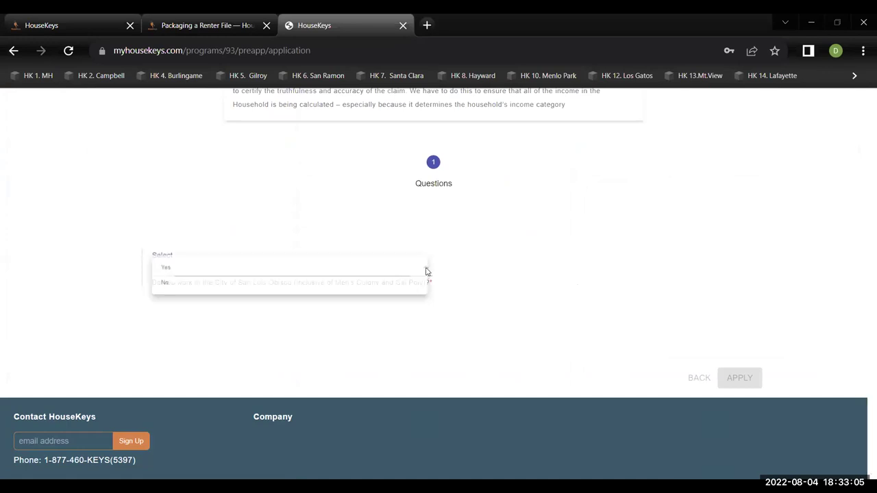
{"action": "left_click", "coordinate": [204, 293]}
{"action": "scroll", "coordinate": [537, 288], "scroll_direction": "up", "scroll_amount": 2}
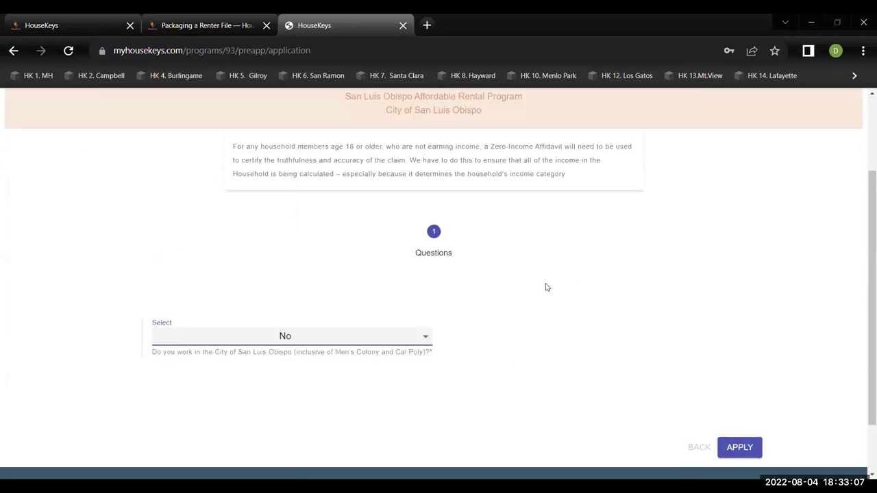
{"action": "scroll", "coordinate": [545, 288], "scroll_direction": "down", "scroll_amount": 2}
{"action": "left_click", "coordinate": [742, 384]}
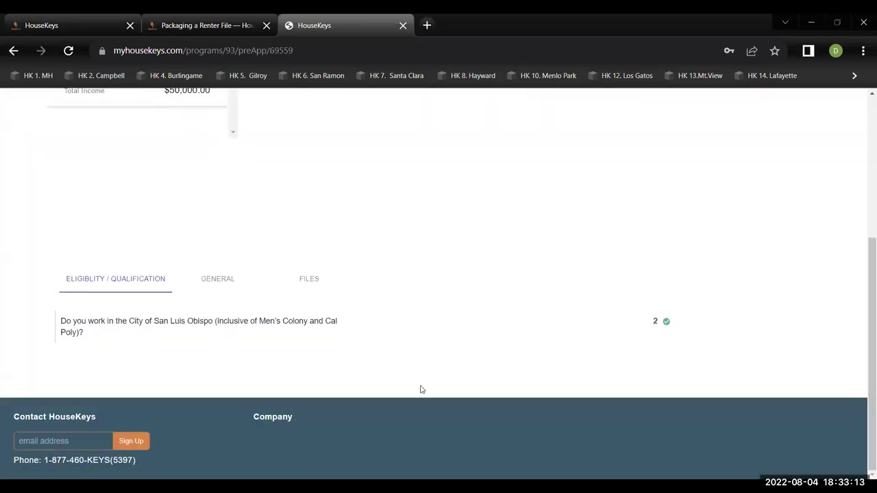
{"action": "scroll", "coordinate": [537, 323], "scroll_direction": "up", "scroll_amount": 5}
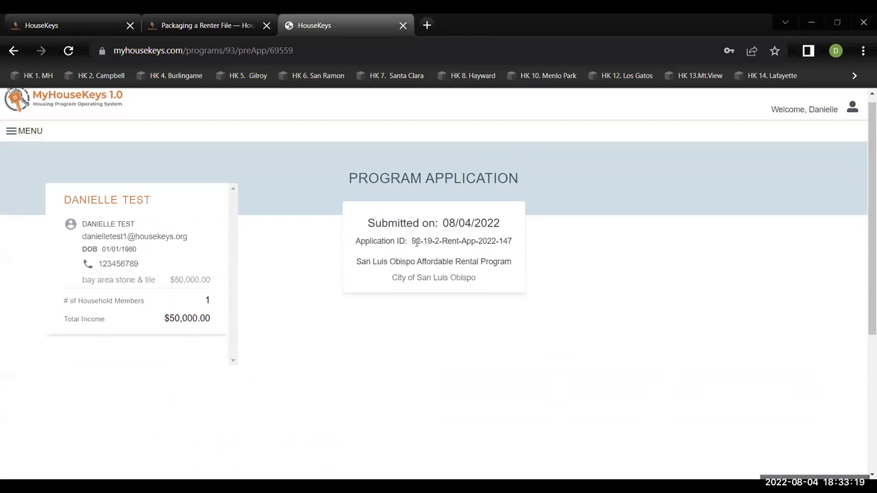
{"action": "left_click_drag", "start_coordinate": [412, 241], "coordinate": [516, 246]}
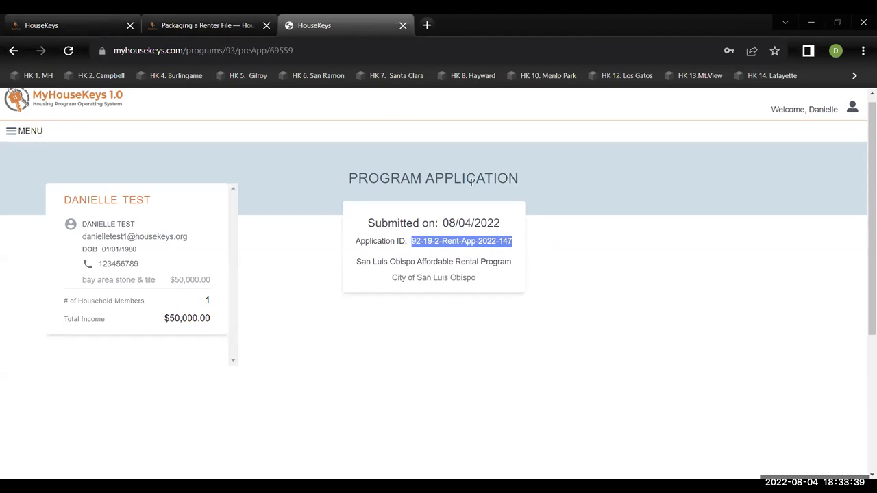
- Open the list of drawings and filter it to the San Luis Obispo Affordable Rental Program
{"action": "left_click", "coordinate": [30, 137]}
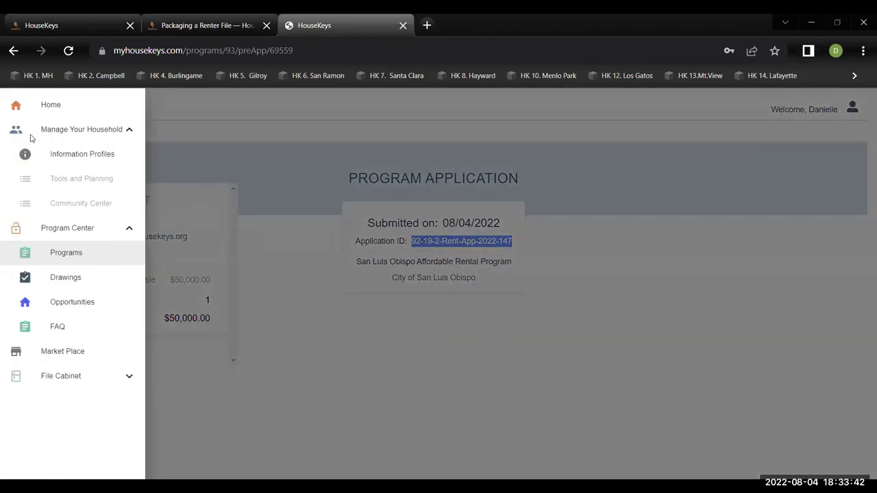
{"action": "left_click", "coordinate": [66, 277]}
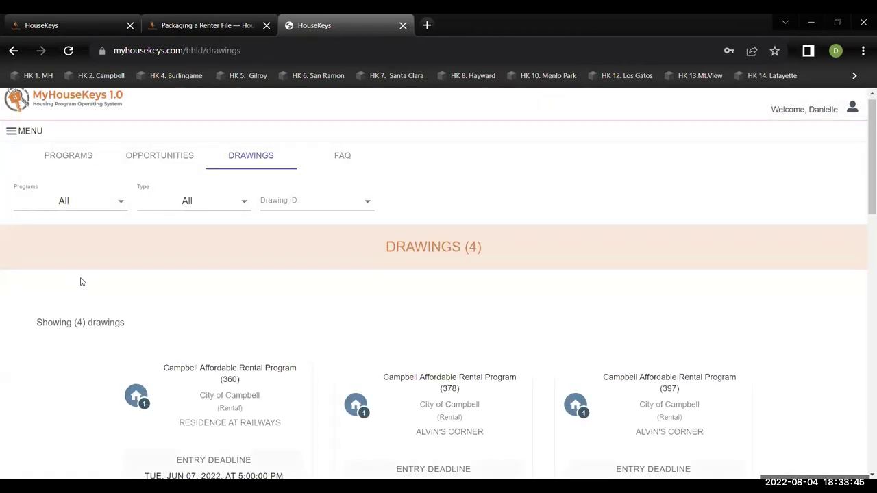
{"action": "left_click", "coordinate": [89, 204]}
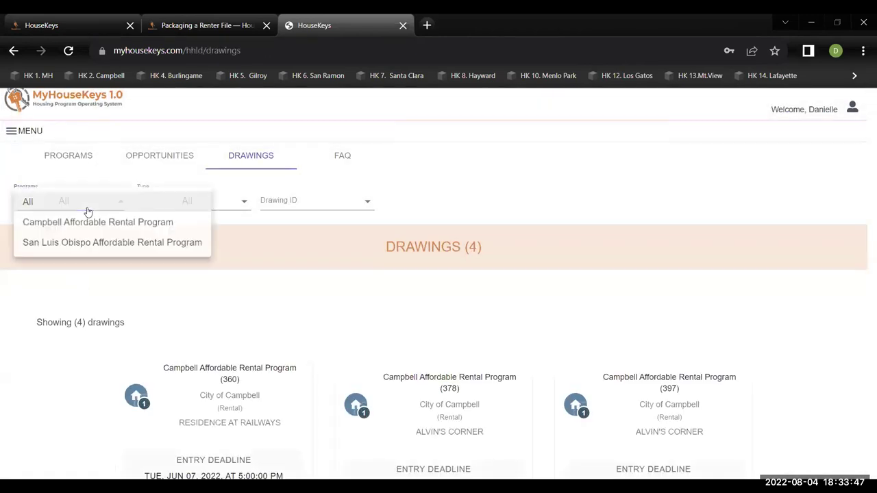
{"action": "left_click", "coordinate": [100, 244]}
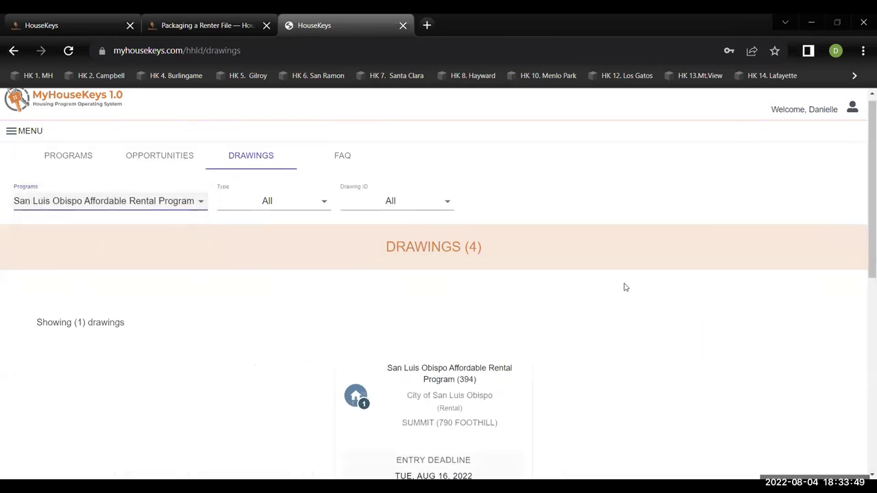
- Examine the Summit (790 Foothill) drawing's entry, results and file submission dates, drawing type, income level and entry options
{"action": "scroll", "coordinate": [626, 285], "scroll_direction": "down", "scroll_amount": 1}
{"action": "scroll", "coordinate": [623, 287], "scroll_direction": "down", "scroll_amount": 2}
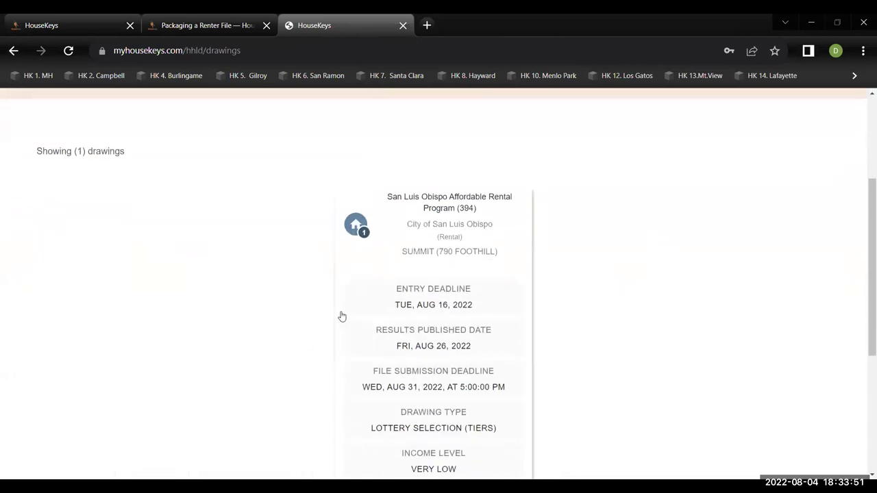
{"action": "scroll", "coordinate": [424, 400], "scroll_direction": "down", "scroll_amount": 2}
{"action": "scroll", "coordinate": [631, 323], "scroll_direction": "up", "scroll_amount": 2}
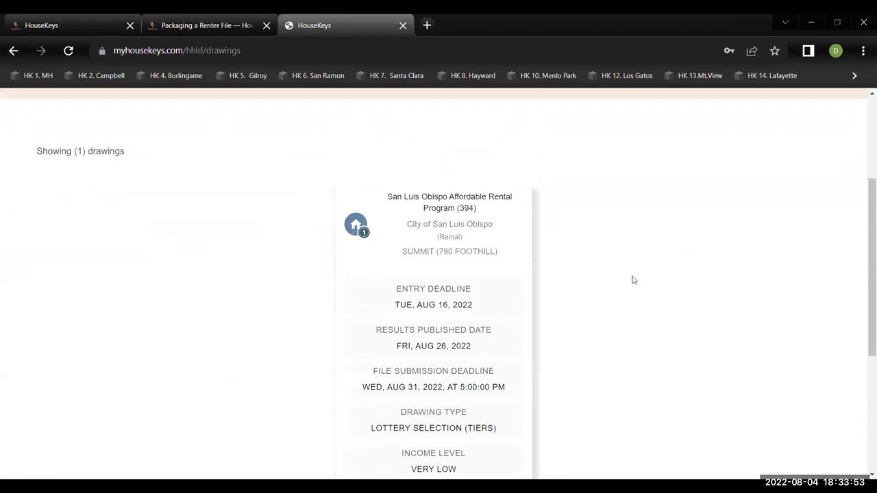
{"action": "scroll", "coordinate": [480, 265], "scroll_direction": "down", "scroll_amount": 1}
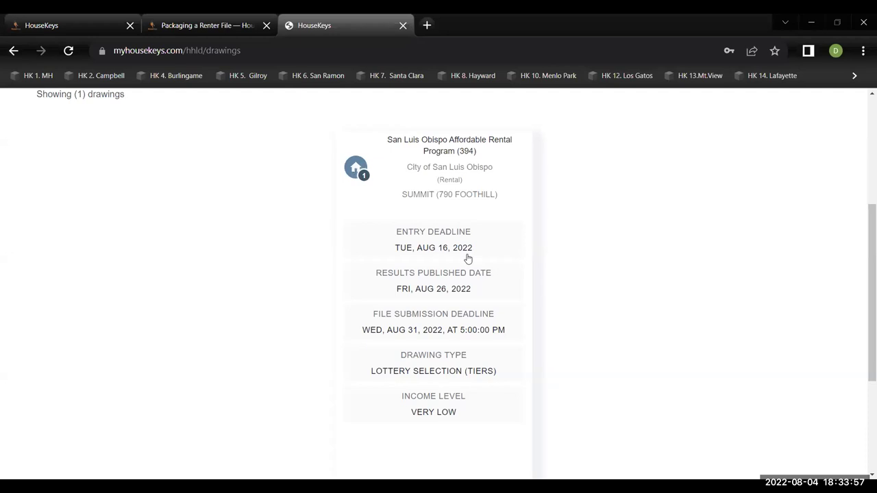
{"action": "scroll", "coordinate": [466, 257], "scroll_direction": "down", "scroll_amount": 3}
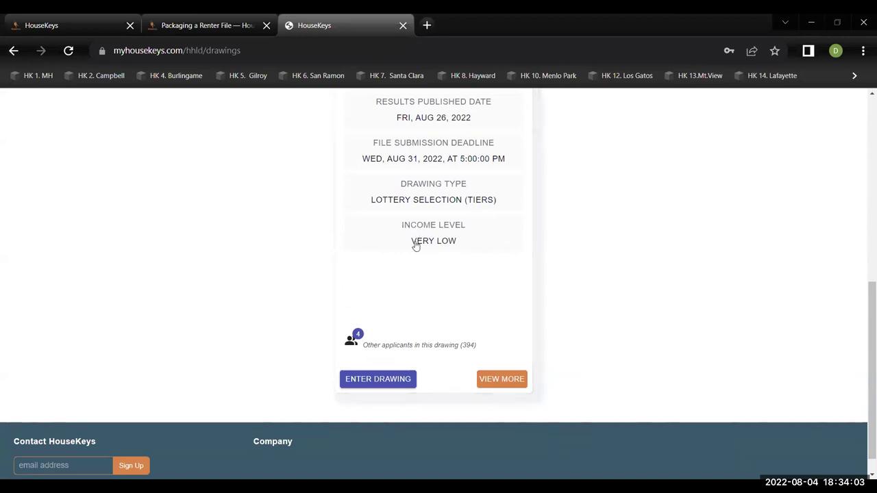
{"action": "scroll", "coordinate": [484, 261], "scroll_direction": "up", "scroll_amount": 2}
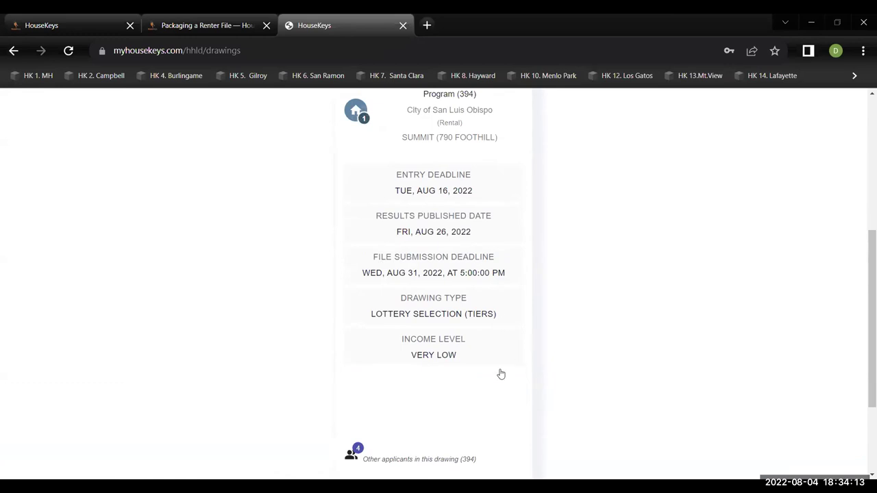
{"action": "scroll", "coordinate": [501, 374], "scroll_direction": "down", "scroll_amount": 1}
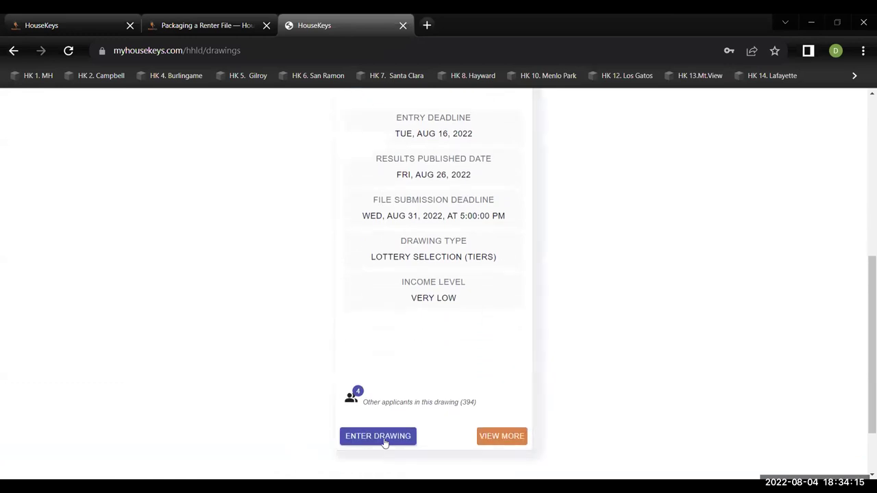
{"action": "scroll", "coordinate": [264, 284], "scroll_direction": "up", "scroll_amount": 3}
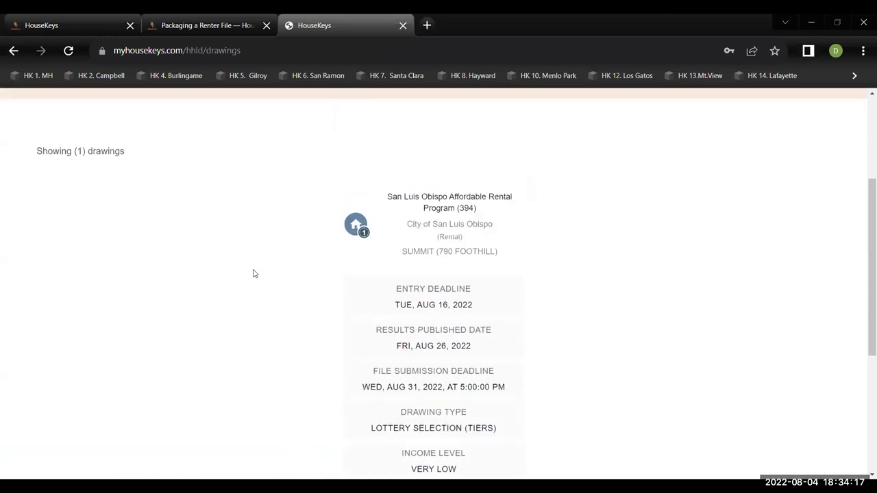
{"action": "scroll", "coordinate": [100, 219], "scroll_direction": "up", "scroll_amount": 3}
- Open the list of opportunities and look through the Program Type, Bedrooms and Income Category filter options without changing them
{"action": "left_click", "coordinate": [141, 169]}
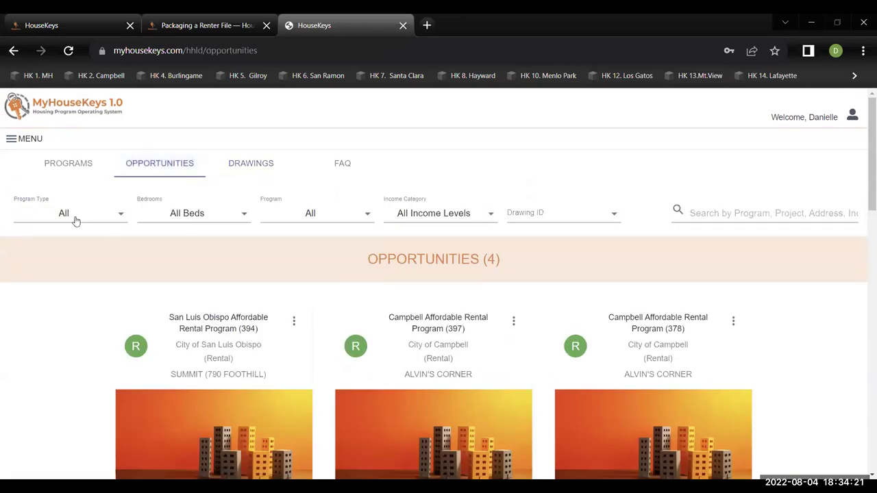
{"action": "left_click", "coordinate": [75, 220]}
{"action": "left_click", "coordinate": [164, 227]}
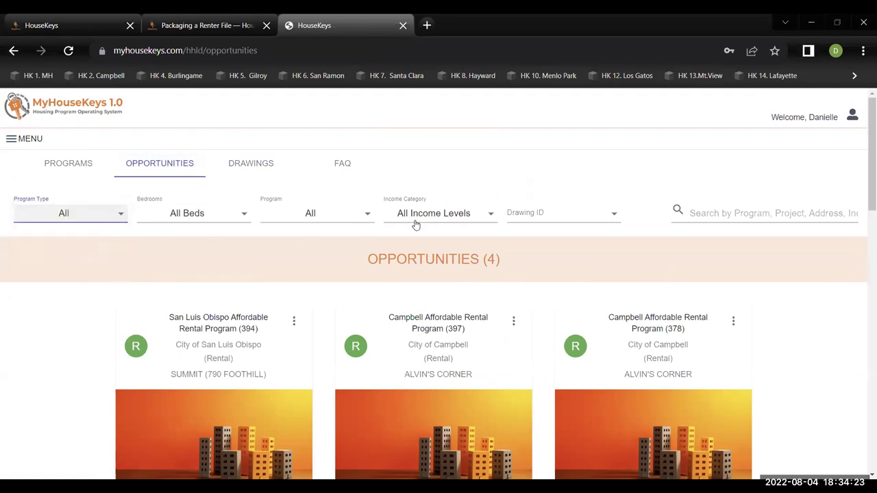
{"action": "left_click", "coordinate": [415, 220]}
{"action": "left_click", "coordinate": [415, 224]}
{"action": "left_click", "coordinate": [199, 218]}
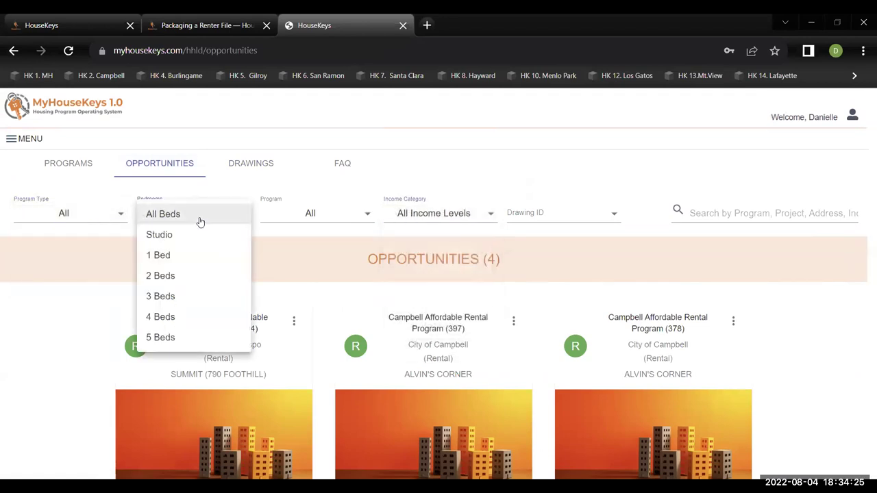
{"action": "left_click", "coordinate": [100, 218]}
{"action": "left_click", "coordinate": [100, 220]}
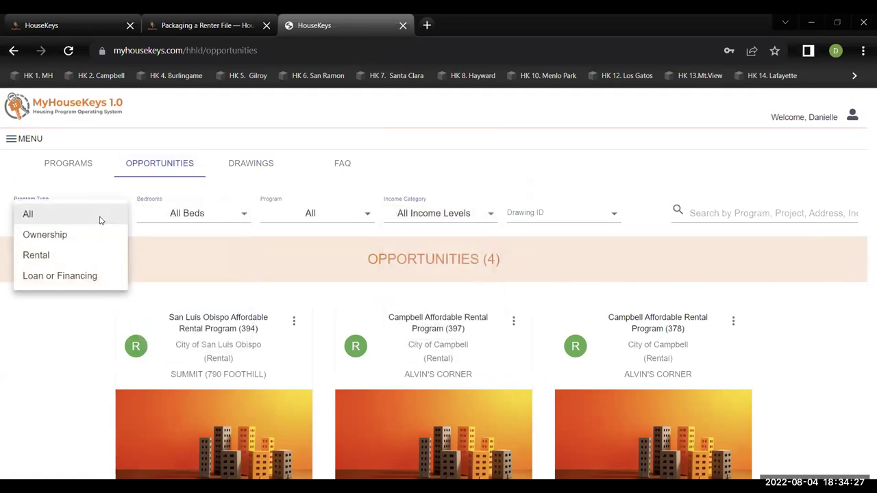
- Filter the opportunities by program to the San Luis Obispo Affordable Rental Program
{"action": "left_click", "coordinate": [297, 217]}
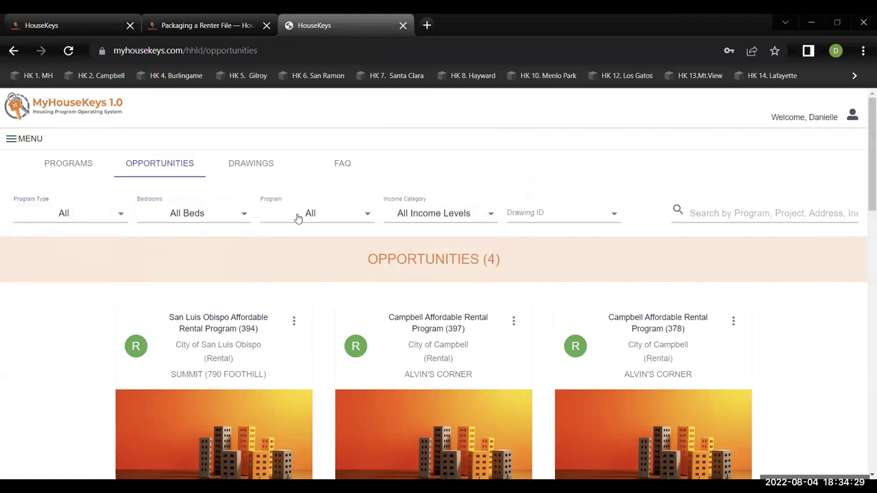
{"action": "left_click", "coordinate": [298, 218]}
{"action": "left_click", "coordinate": [297, 239]}
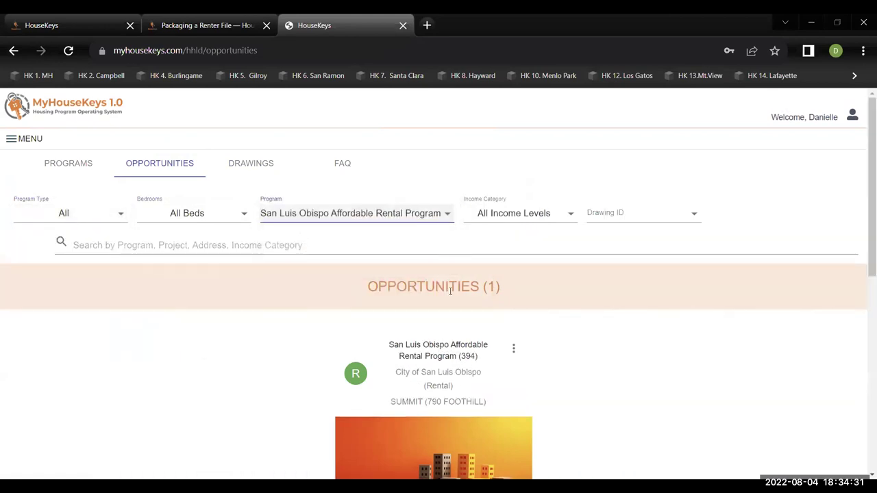
- Review the Summit (790 Foothill) opportunity's rent, unit size, address, drawing dates and entry status
{"action": "scroll", "coordinate": [524, 336], "scroll_direction": "down", "scroll_amount": 4}
{"action": "scroll", "coordinate": [523, 331], "scroll_direction": "down", "scroll_amount": 2}
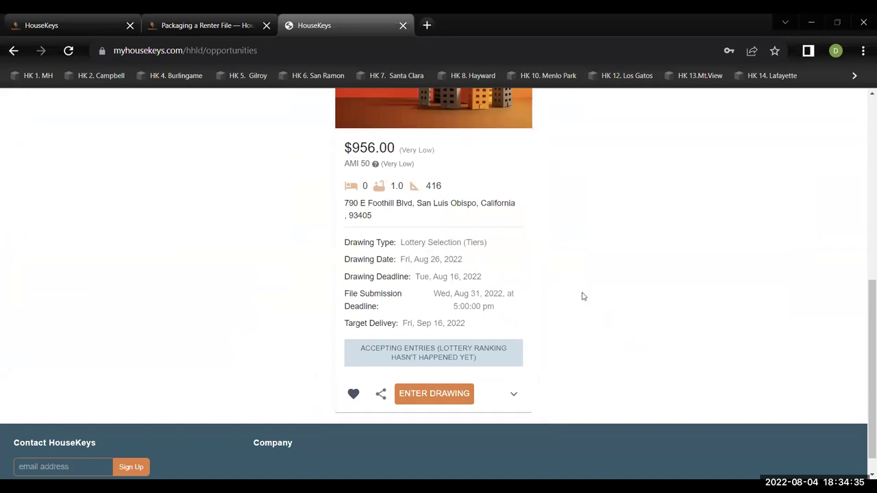
{"action": "scroll", "coordinate": [583, 296], "scroll_direction": "up", "scroll_amount": 5}
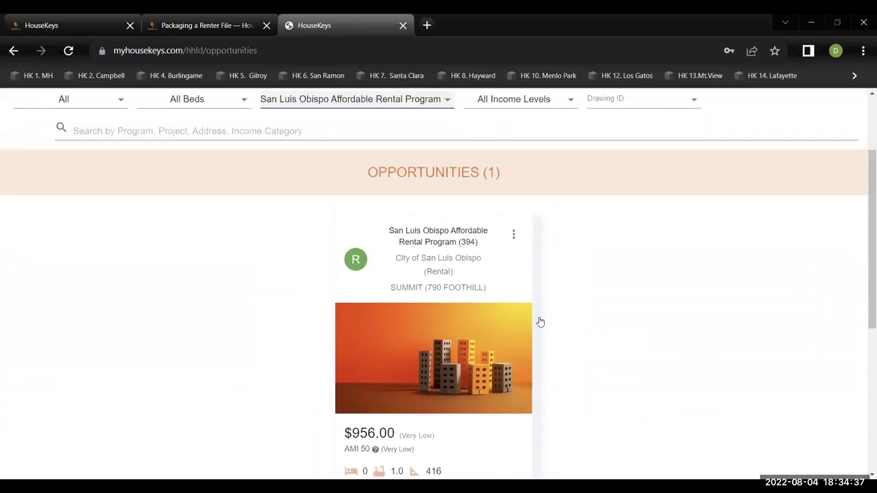
{"action": "scroll", "coordinate": [452, 329], "scroll_direction": "down", "scroll_amount": 2}
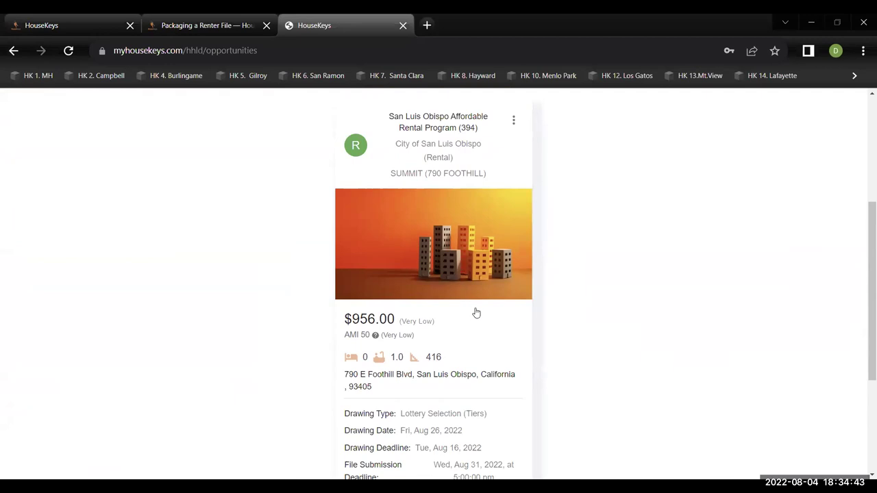
{"action": "scroll", "coordinate": [480, 312], "scroll_direction": "down", "scroll_amount": 3}
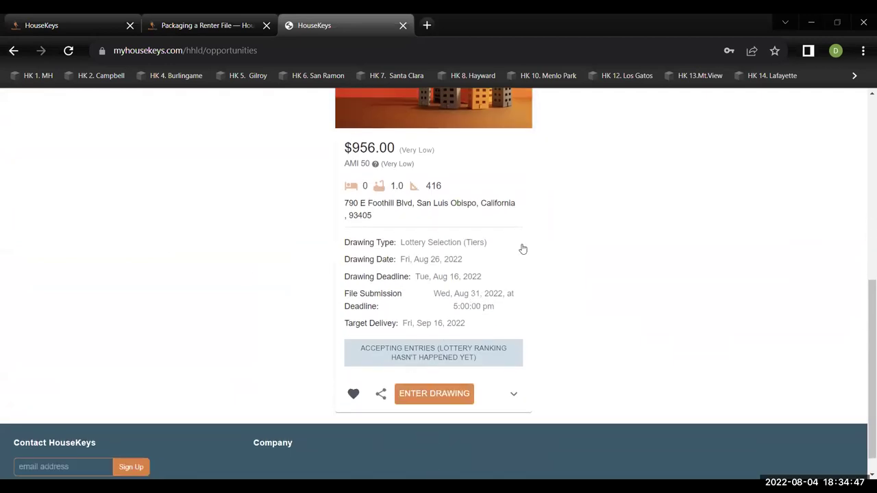
{"action": "scroll", "coordinate": [500, 288], "scroll_direction": "up", "scroll_amount": 3}
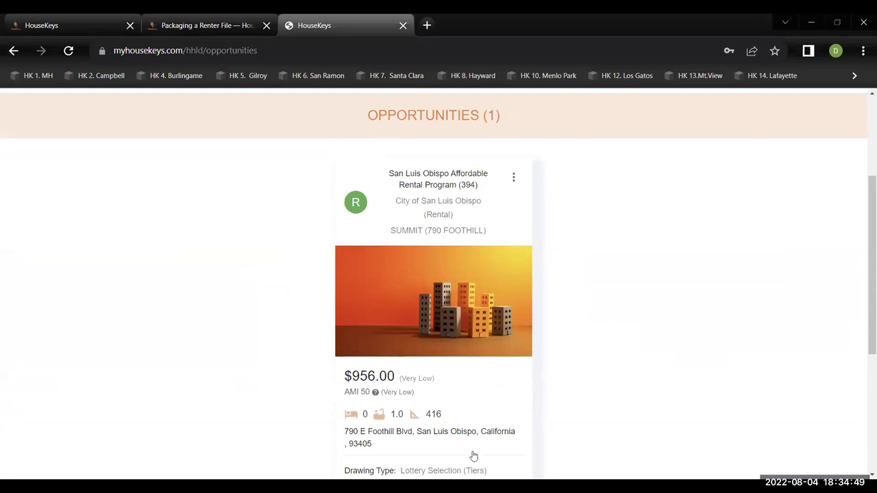
{"action": "scroll", "coordinate": [312, 372], "scroll_direction": "up", "scroll_amount": 2}
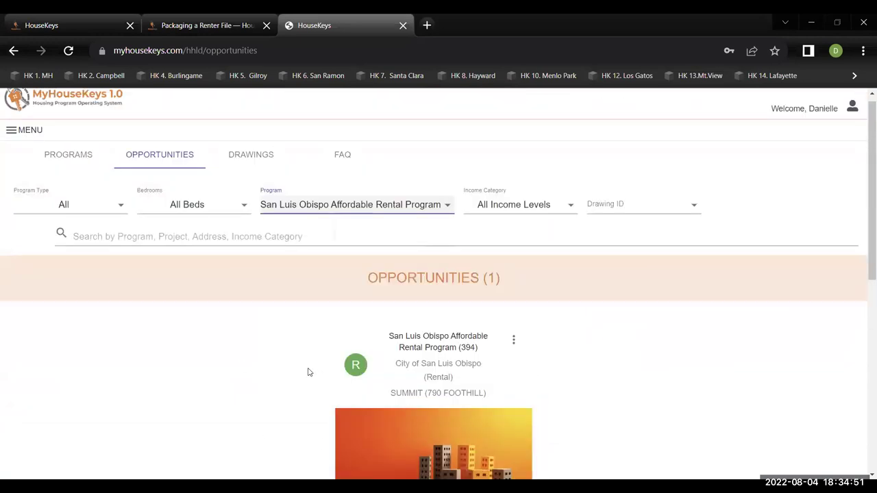
- Expand the Summit (790 Foothill) opportunity's additional details and read the unit description and information link
{"action": "left_click", "coordinate": [26, 141]}
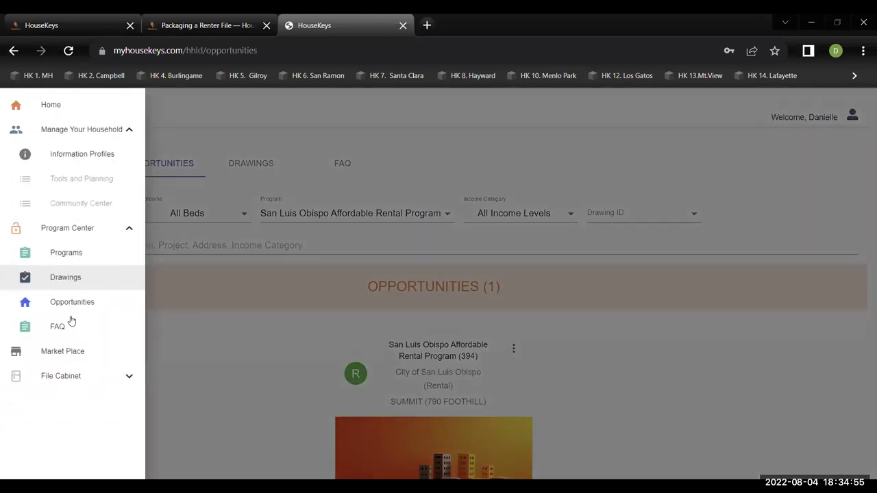
{"action": "left_click", "coordinate": [653, 344]}
{"action": "scroll", "coordinate": [423, 392], "scroll_direction": "down", "scroll_amount": 5}
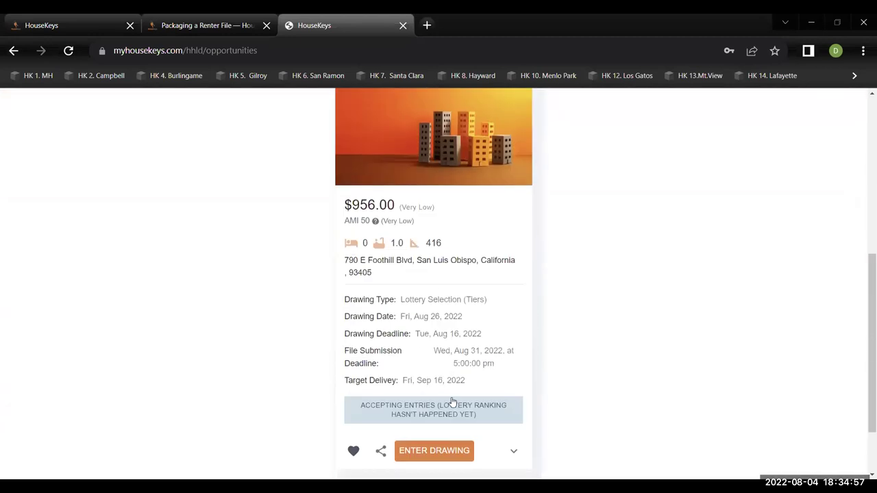
{"action": "left_click", "coordinate": [514, 451]}
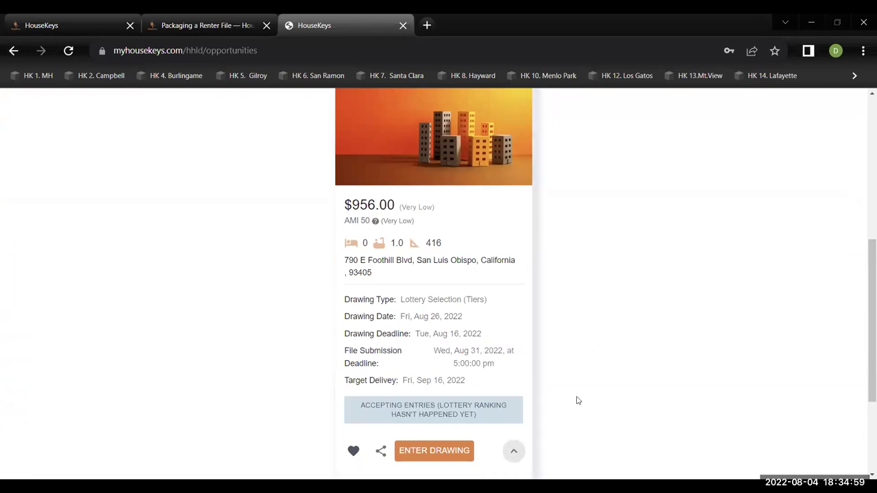
{"action": "scroll", "coordinate": [548, 383], "scroll_direction": "down", "scroll_amount": 2}
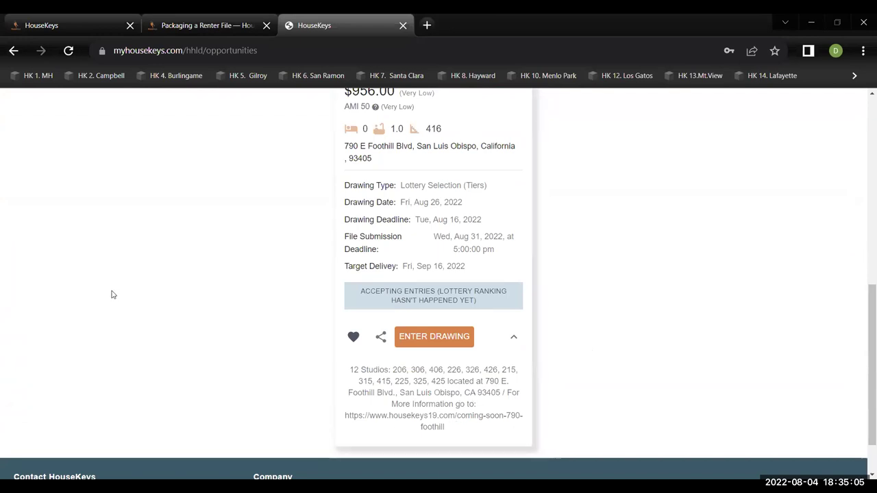
{"action": "scroll", "coordinate": [158, 284], "scroll_direction": "up", "scroll_amount": 5}
{"action": "scroll", "coordinate": [164, 251], "scroll_direction": "up", "scroll_amount": 2}
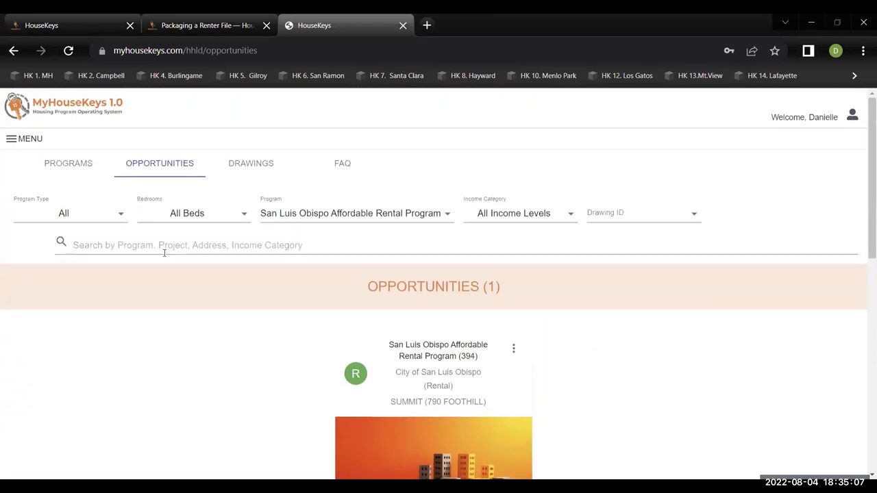
- Open the household's File Cabinet and look over its document categories and the list of all uploaded files
{"action": "left_click", "coordinate": [21, 139]}
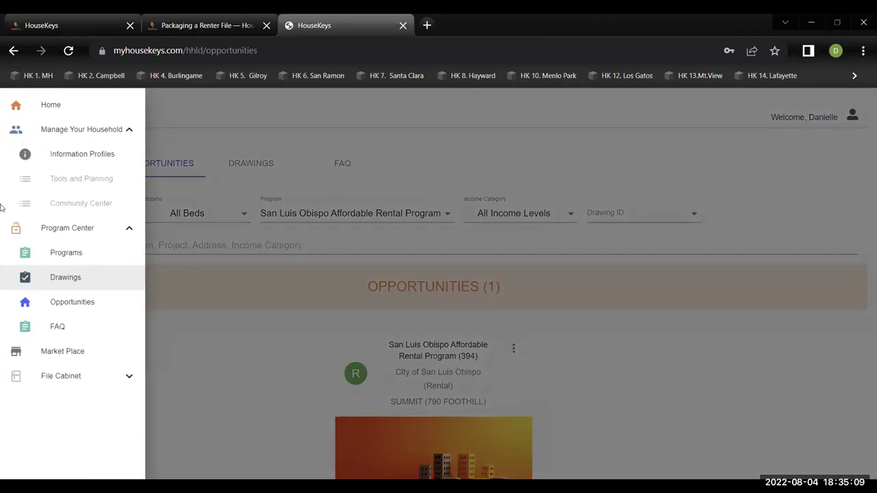
{"action": "left_click", "coordinate": [81, 382]}
{"action": "left_click", "coordinate": [59, 402]}
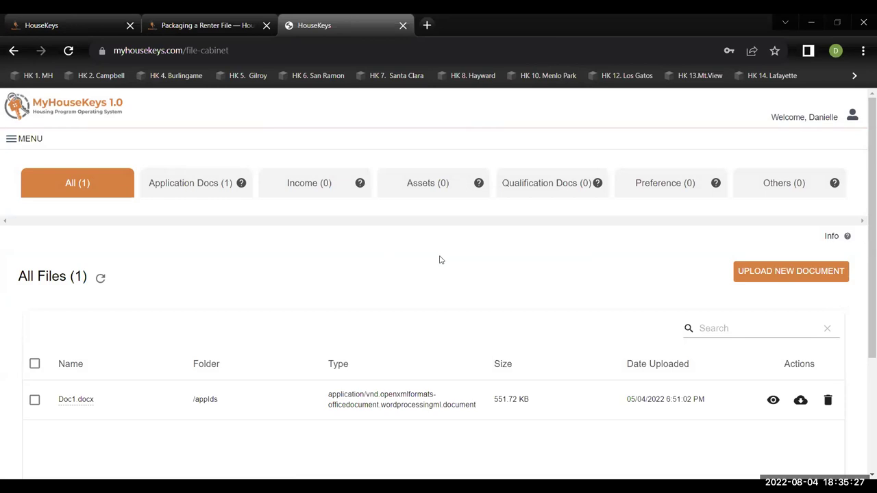
{"action": "scroll", "coordinate": [487, 255], "scroll_direction": "down", "scroll_amount": 1}
{"action": "scroll", "coordinate": [473, 248], "scroll_direction": "up", "scroll_amount": 1}
{"action": "scroll", "coordinate": [124, 271], "scroll_direction": "down", "scroll_amount": 2}
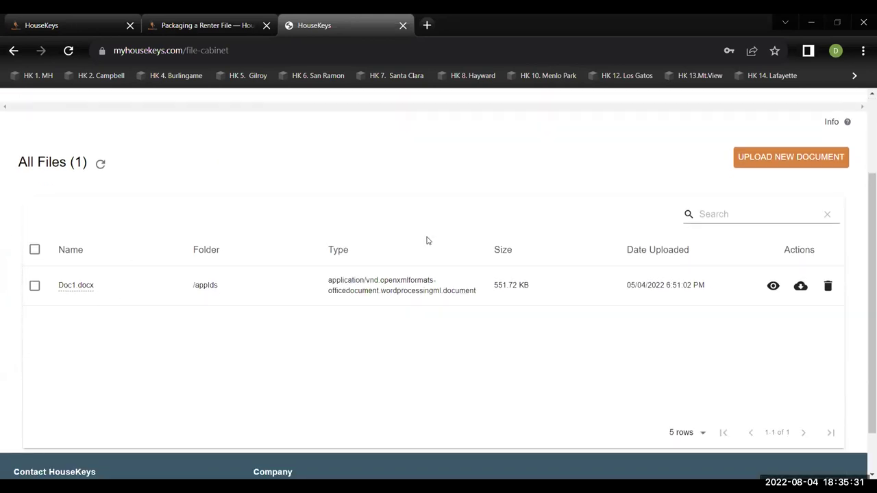
{"action": "scroll", "coordinate": [428, 239], "scroll_direction": "up", "scroll_amount": 2}
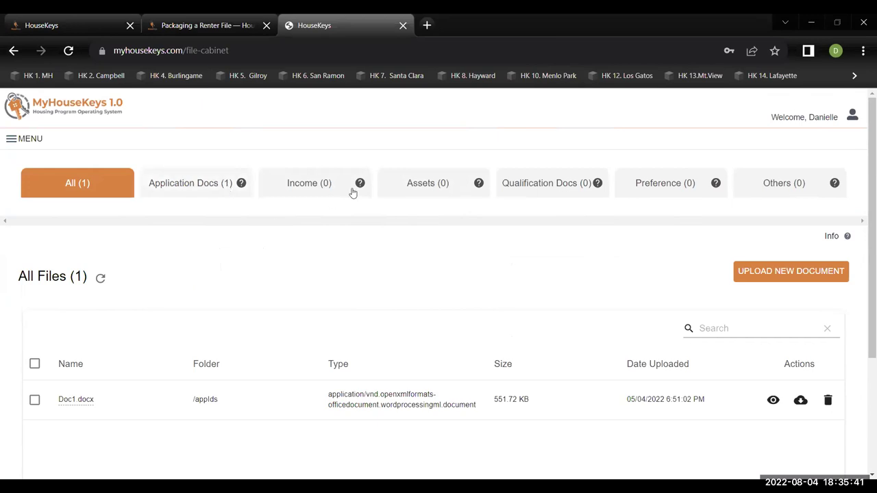
- Read the help explanations for the Assets and Income document categories, leaving the Income files displayed
{"action": "left_click", "coordinate": [478, 185]}
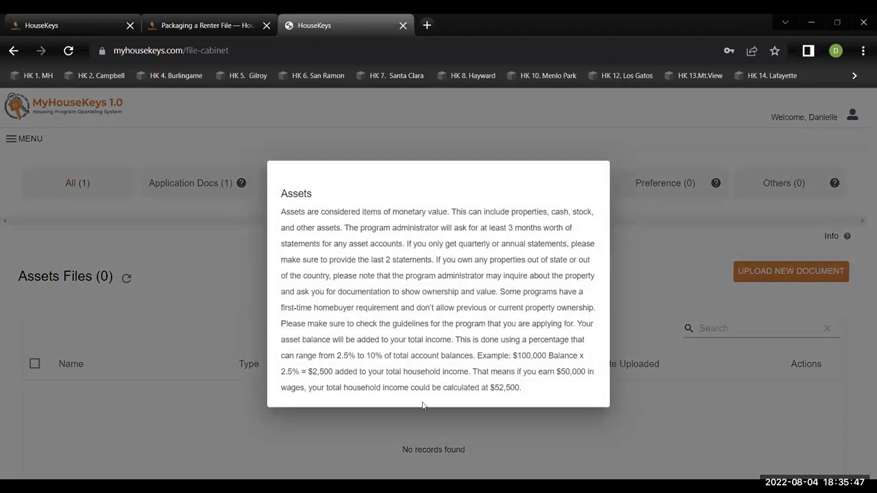
{"action": "left_click", "coordinate": [228, 229]}
{"action": "left_click", "coordinate": [359, 183]}
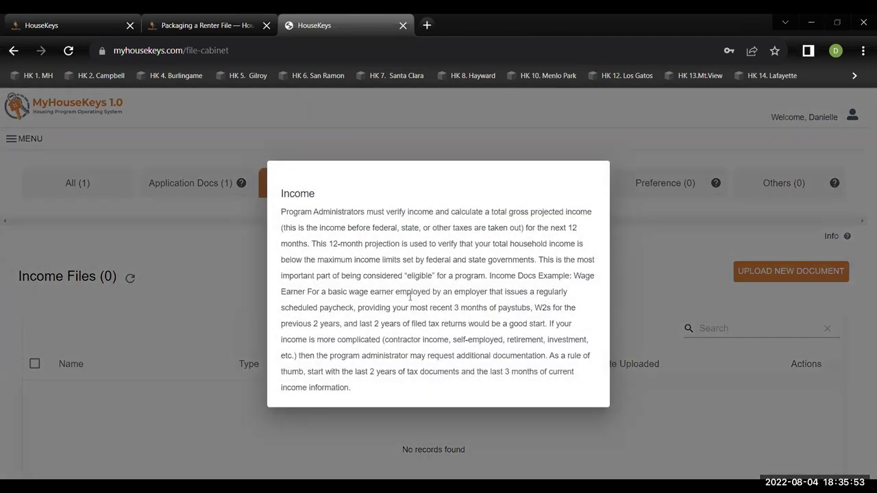
{"action": "left_click", "coordinate": [199, 273]}
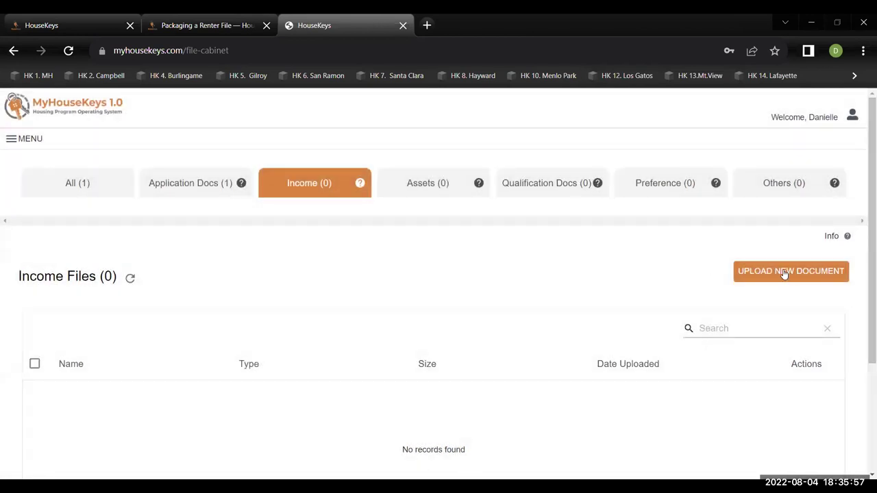
- Start uploading a new document to the Income category and browse to the Rental File folder
{"action": "left_click", "coordinate": [747, 278]}
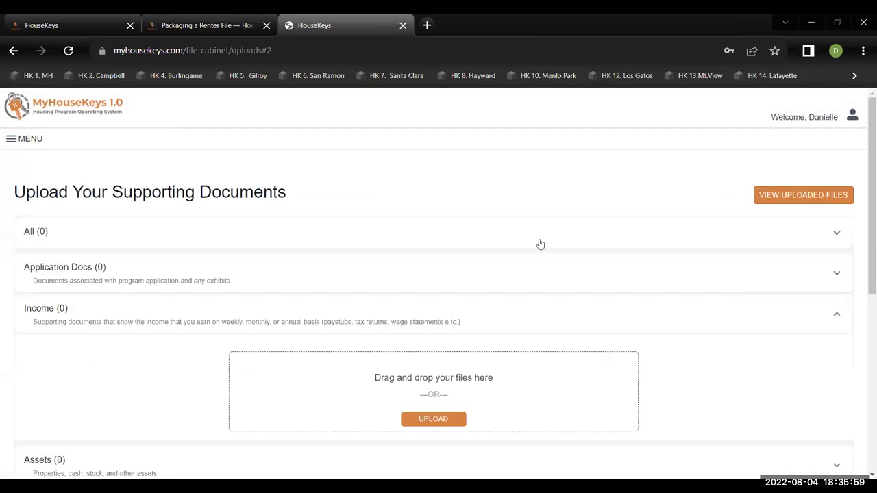
{"action": "left_click", "coordinate": [442, 424]}
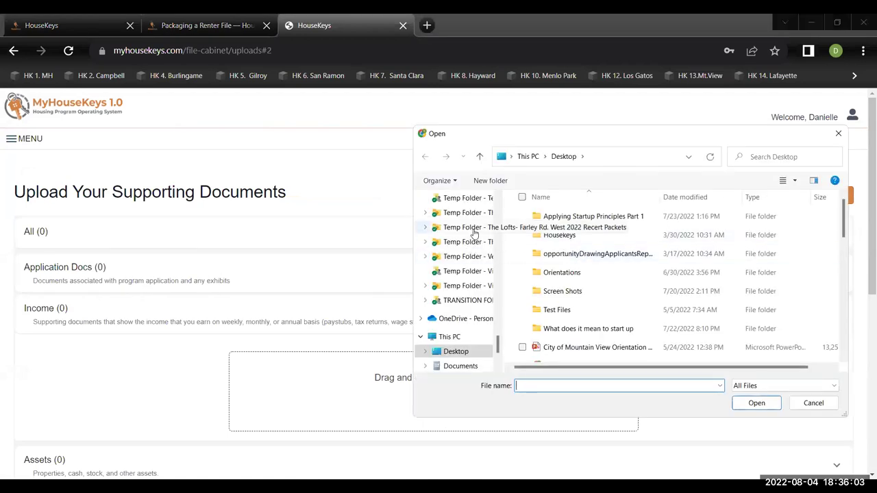
{"action": "left_click_drag", "start_coordinate": [498, 341], "coordinate": [495, 200]}
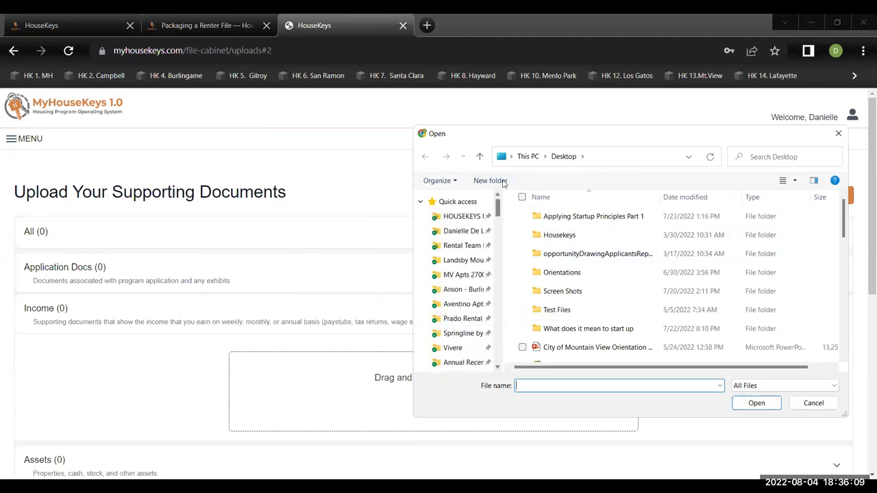
{"action": "left_click", "coordinate": [458, 231]}
{"action": "scroll", "coordinate": [597, 287], "scroll_direction": "down", "scroll_amount": 4}
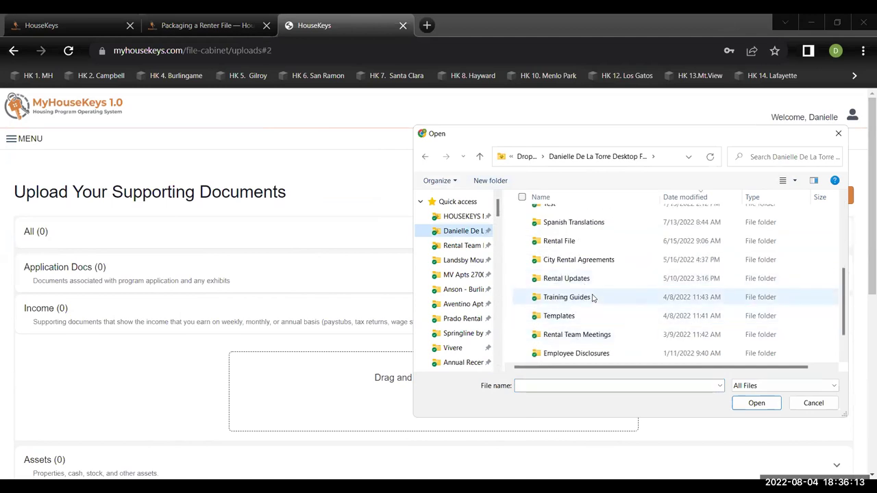
{"action": "scroll", "coordinate": [574, 269], "scroll_direction": "up", "scroll_amount": 1}
{"action": "double_click", "coordinate": [572, 289]}
- Add Exhibit B, Exhibit D, Rental_Program_Document_Checklist and Rental_Application to the Income upload
{"action": "left_click", "coordinate": [572, 291]}
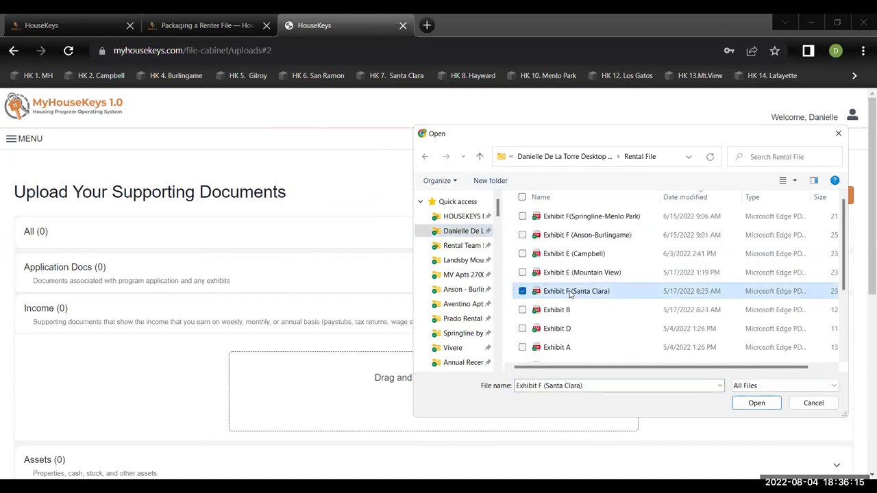
{"action": "left_click", "coordinate": [522, 292]}
{"action": "left_click", "coordinate": [522, 310]}
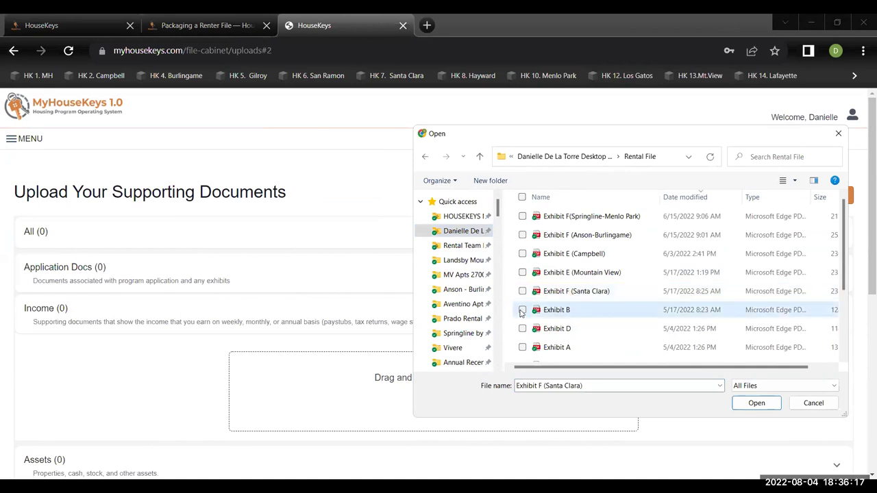
{"action": "left_click", "coordinate": [523, 329]}
{"action": "scroll", "coordinate": [550, 326], "scroll_direction": "down", "scroll_amount": 1}
{"action": "left_click", "coordinate": [522, 334]}
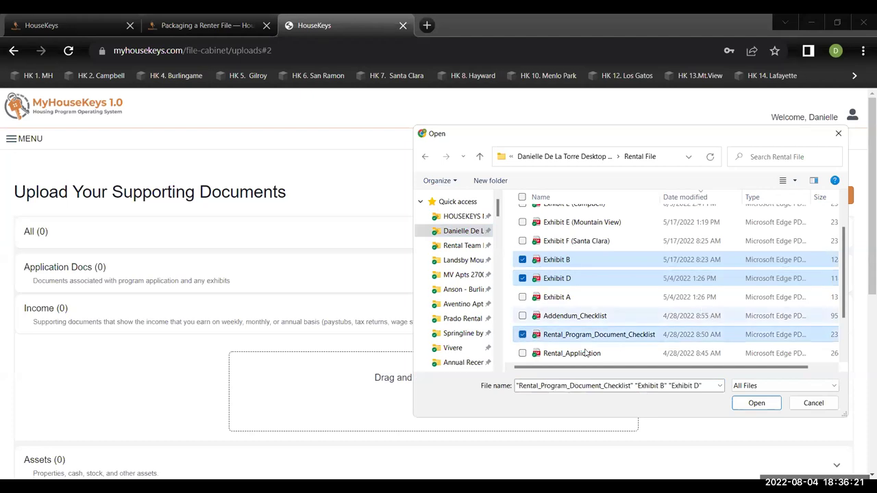
{"action": "left_click", "coordinate": [523, 354]}
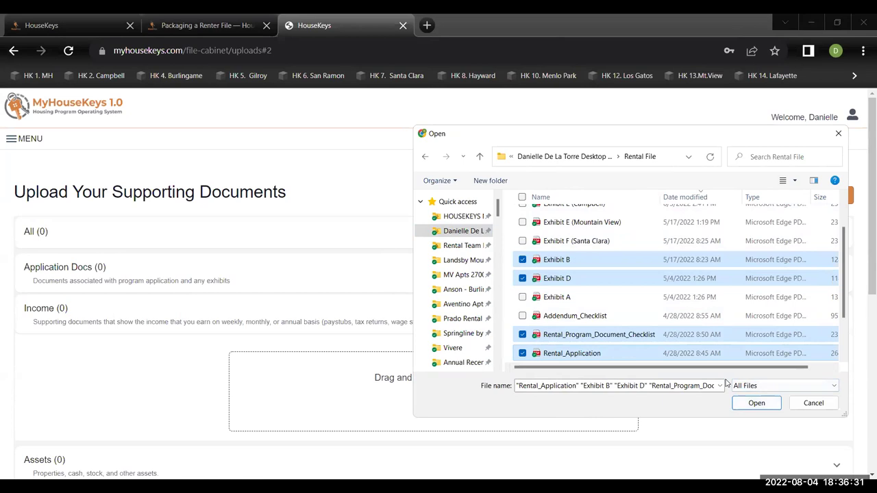
{"action": "left_click", "coordinate": [756, 404]}
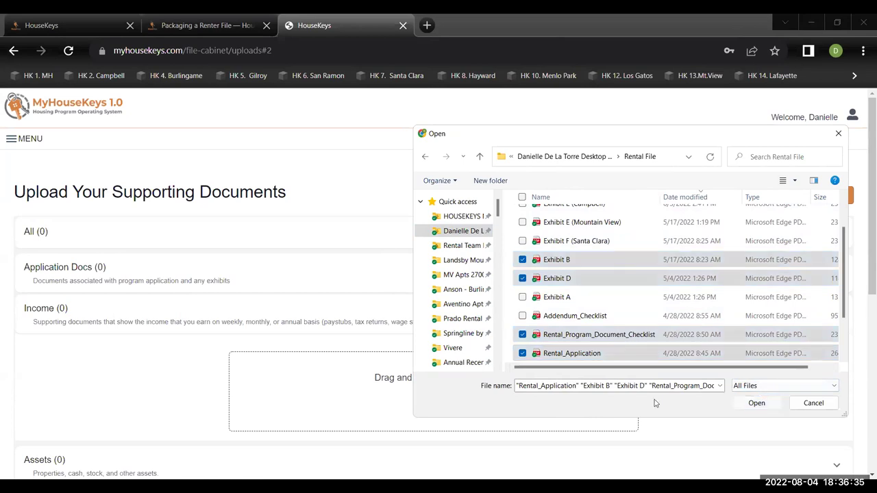
- Check the files listed under Income and submit all documents
{"action": "scroll", "coordinate": [593, 322], "scroll_direction": "down", "scroll_amount": 3}
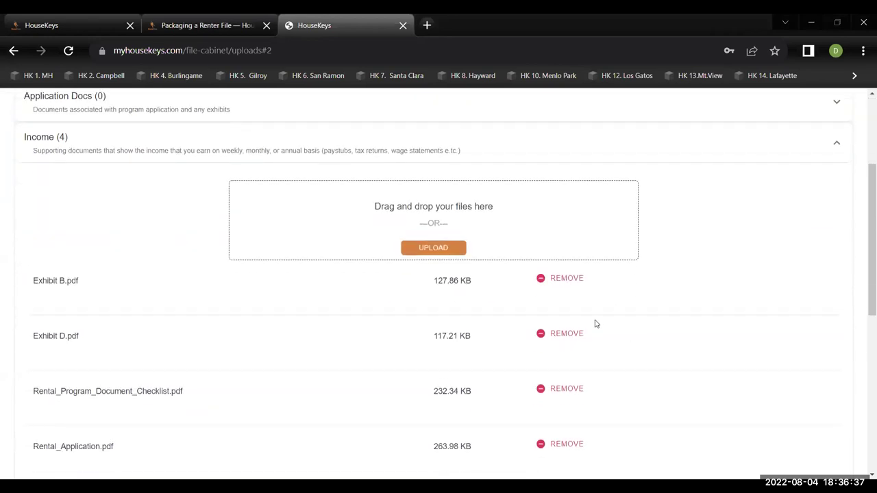
{"action": "scroll", "coordinate": [594, 322], "scroll_direction": "down", "scroll_amount": 2}
{"action": "scroll", "coordinate": [533, 288], "scroll_direction": "up", "scroll_amount": 1}
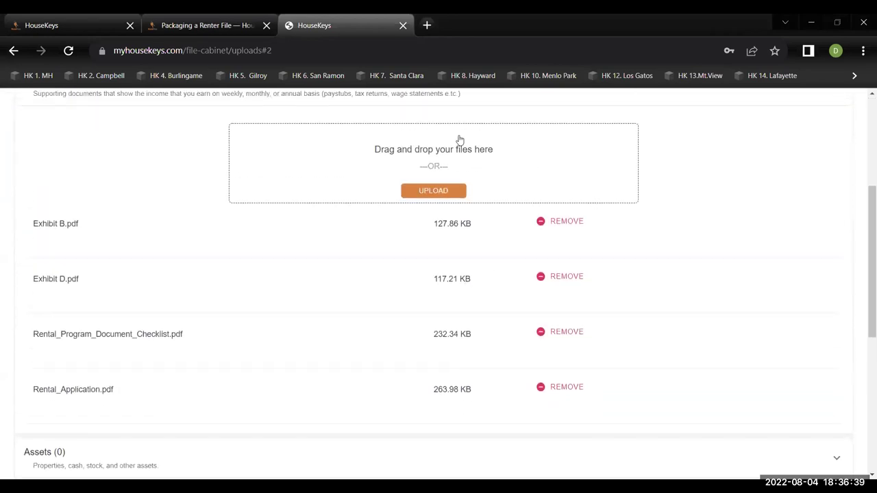
{"action": "scroll", "coordinate": [656, 294], "scroll_direction": "down", "scroll_amount": 5}
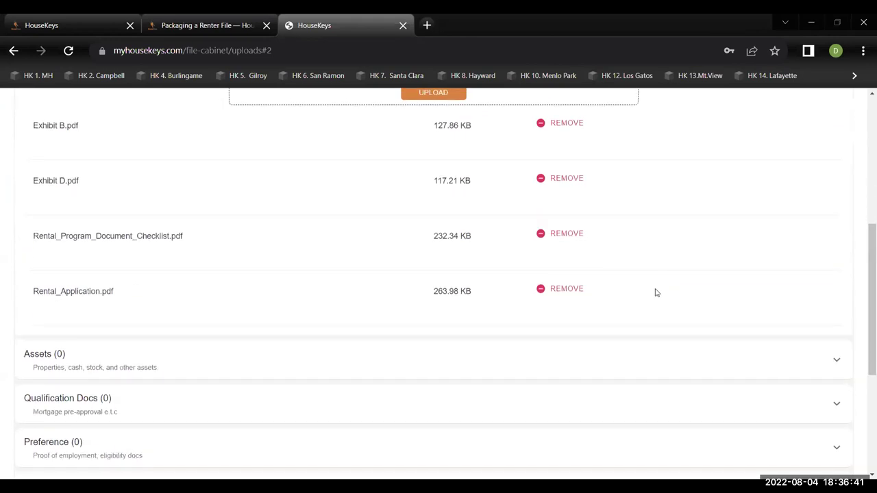
{"action": "left_click", "coordinate": [438, 321]}
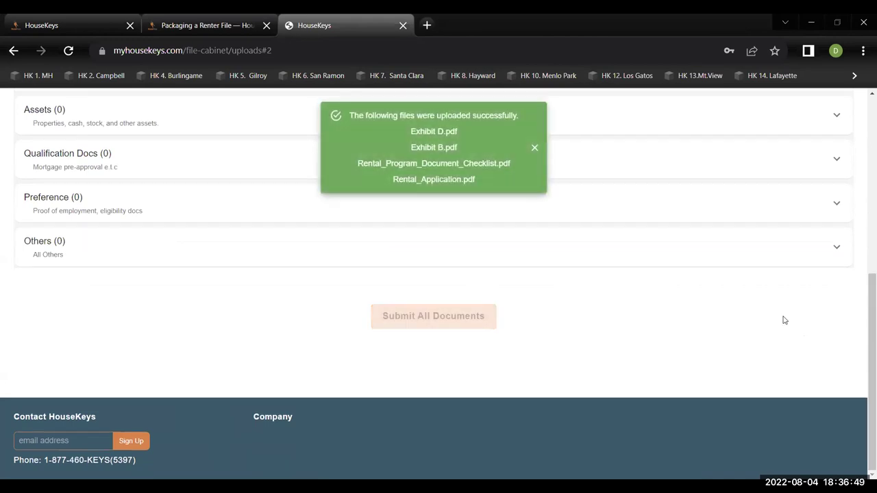
- Return to the uploaded files and look over the full list across all categories
{"action": "scroll", "coordinate": [675, 312], "scroll_direction": "up", "scroll_amount": 5}
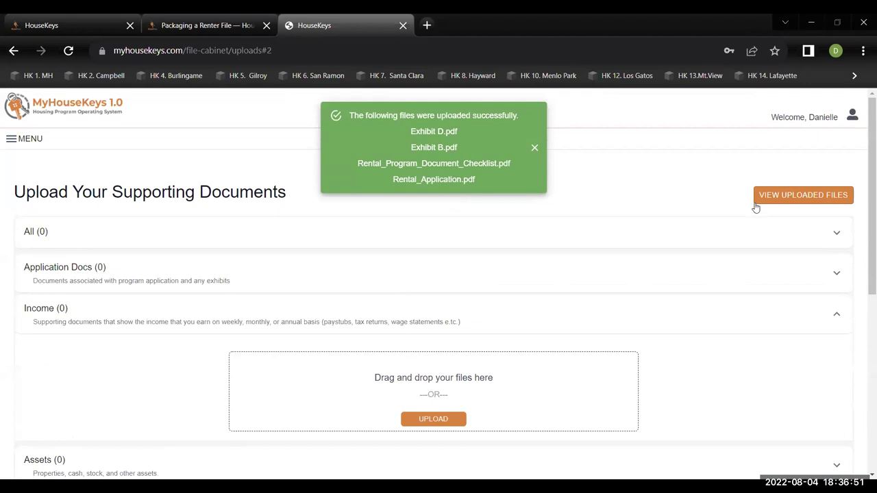
{"action": "left_click", "coordinate": [772, 197]}
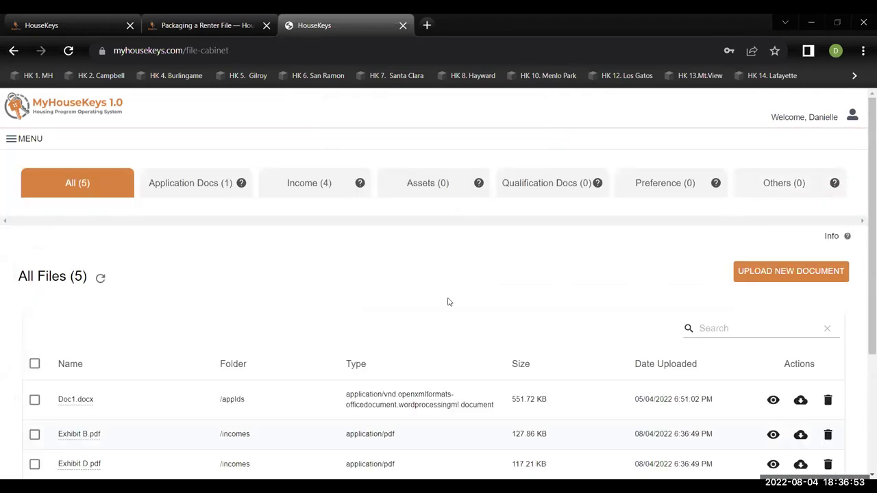
{"action": "scroll", "coordinate": [419, 295], "scroll_direction": "down", "scroll_amount": 2}
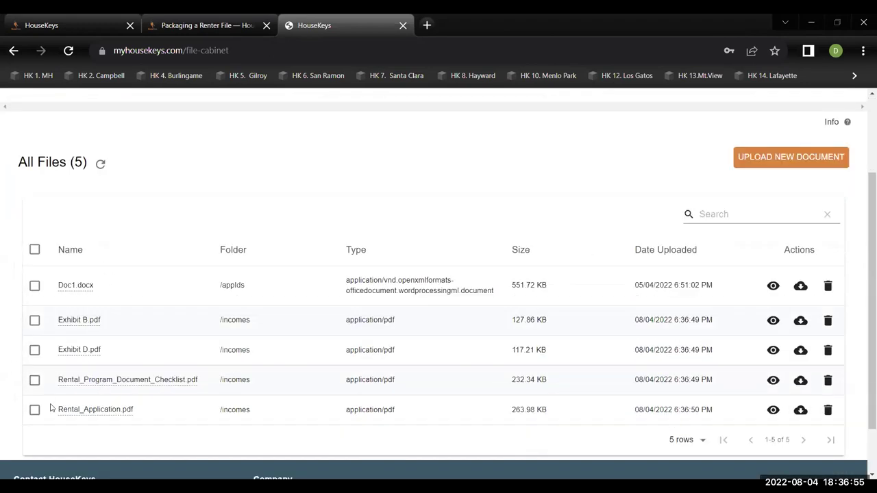
- Preview Exhibit B.pdf, read through the Zero Income Affidavit form, and close the preview
{"action": "left_click", "coordinate": [773, 320]}
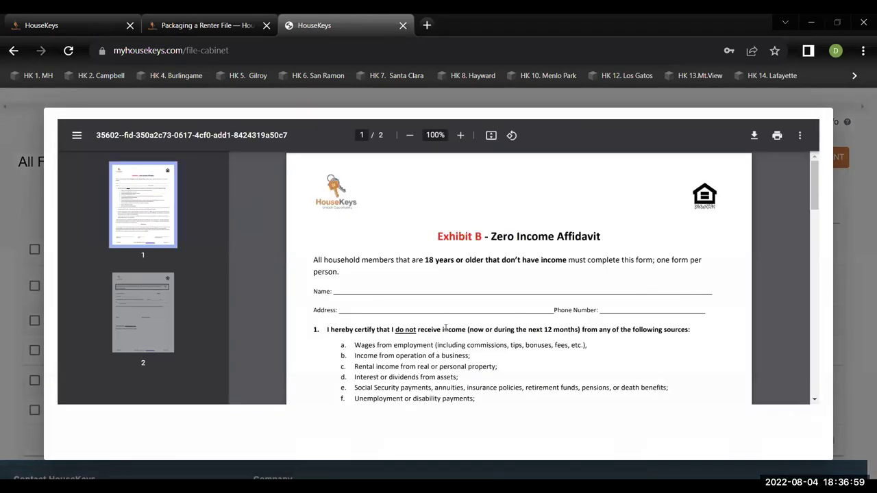
{"action": "scroll", "coordinate": [627, 268], "scroll_direction": "down", "scroll_amount": 3}
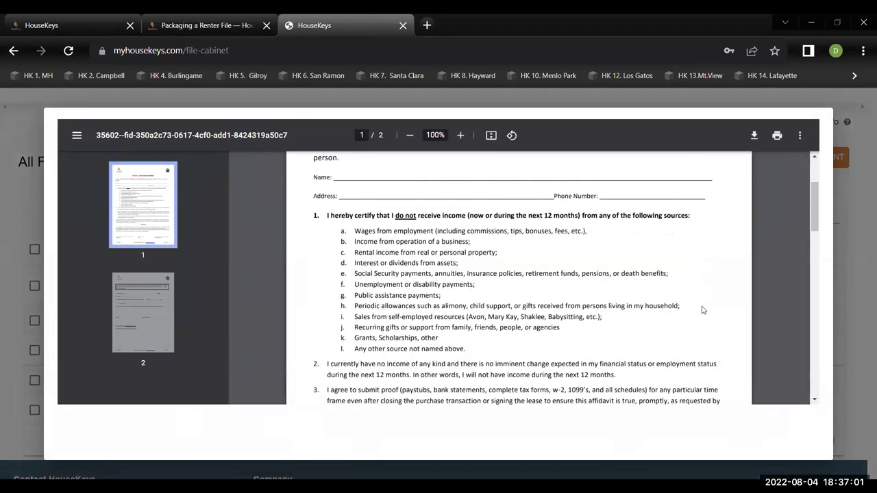
{"action": "scroll", "coordinate": [703, 310], "scroll_direction": "down", "scroll_amount": 7}
{"action": "scroll", "coordinate": [681, 318], "scroll_direction": "up", "scroll_amount": 4}
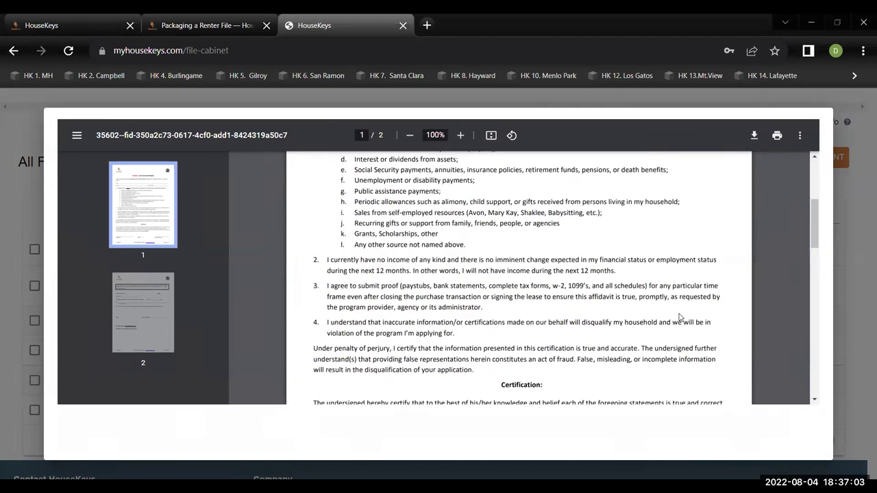
{"action": "scroll", "coordinate": [681, 317], "scroll_direction": "up", "scroll_amount": 6}
{"action": "left_click", "coordinate": [863, 353]}
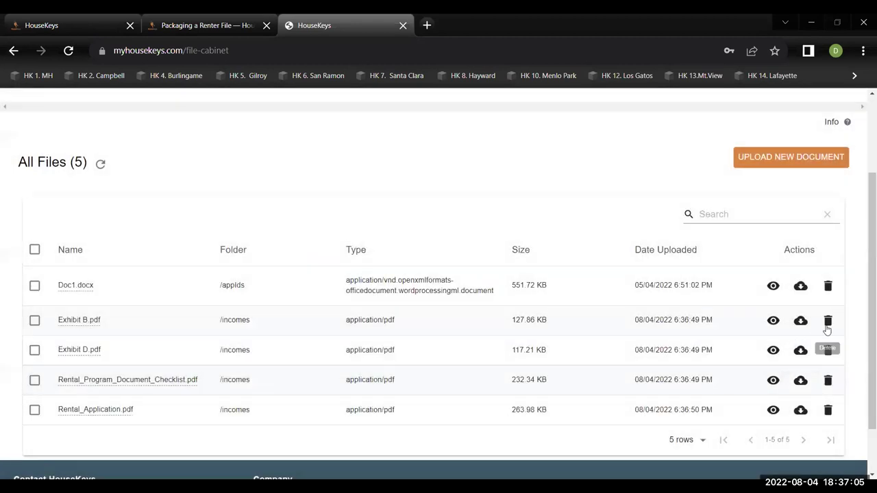
- Delete Doc1.docx from the uploaded files
{"action": "left_click", "coordinate": [829, 286]}
{"action": "left_click", "coordinate": [511, 303]}
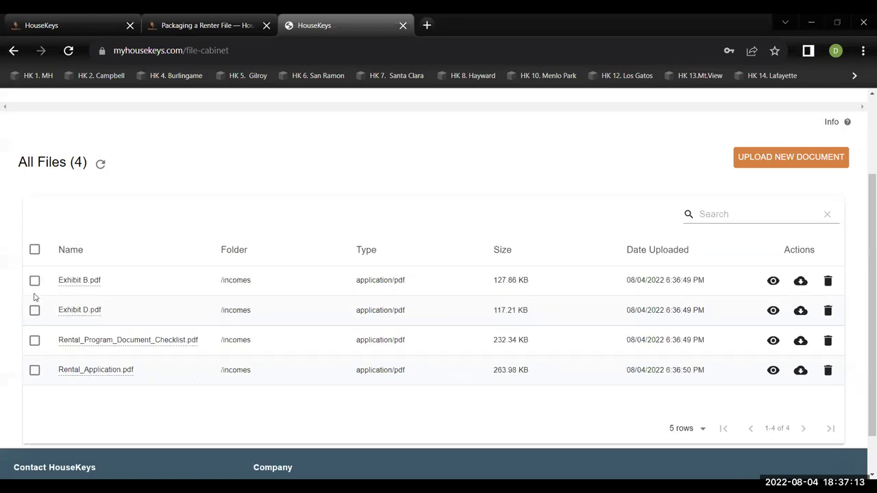
- Try selecting Exhibit B.pdf and Exhibit D.pdf, extend the selection to every file, and clear it
{"action": "left_click", "coordinate": [35, 280]}
{"action": "left_click", "coordinate": [35, 310]}
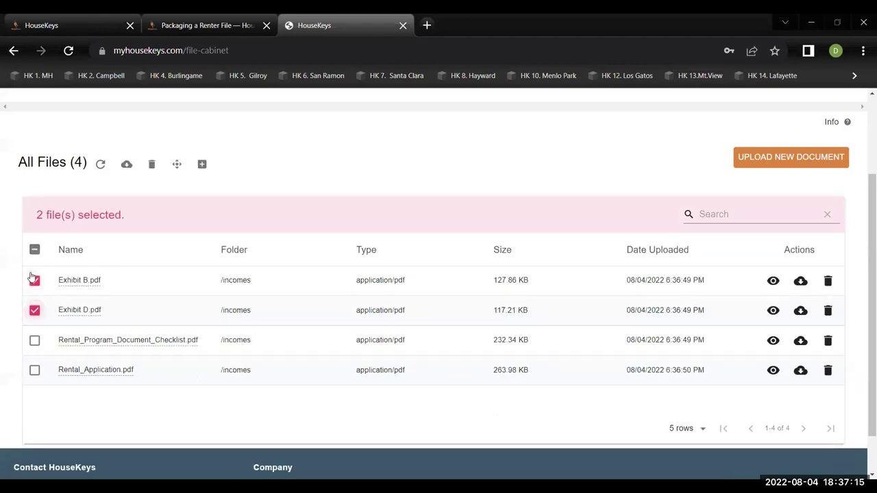
{"action": "left_click", "coordinate": [34, 249]}
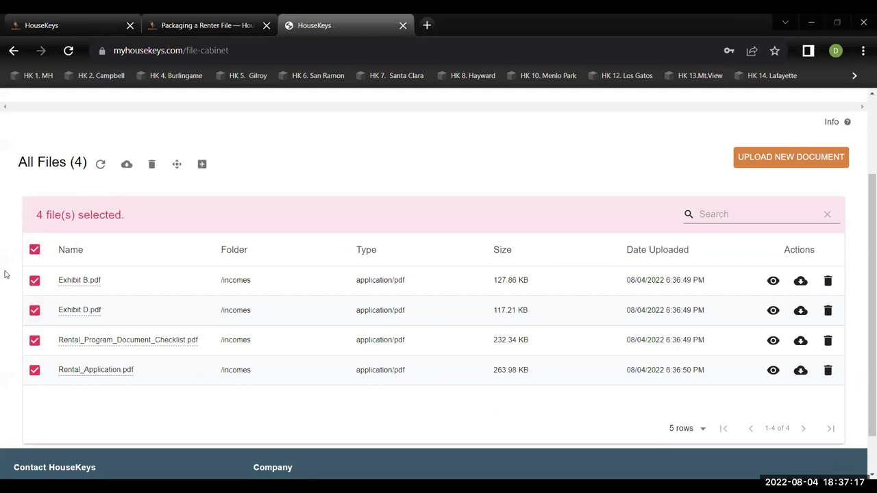
{"action": "left_click", "coordinate": [34, 250]}
- Select Exhibit B.pdf, check the categories it can be moved to, and attach it to the San Luis Obispo Affordable Rental Program application
{"action": "left_click", "coordinate": [34, 280]}
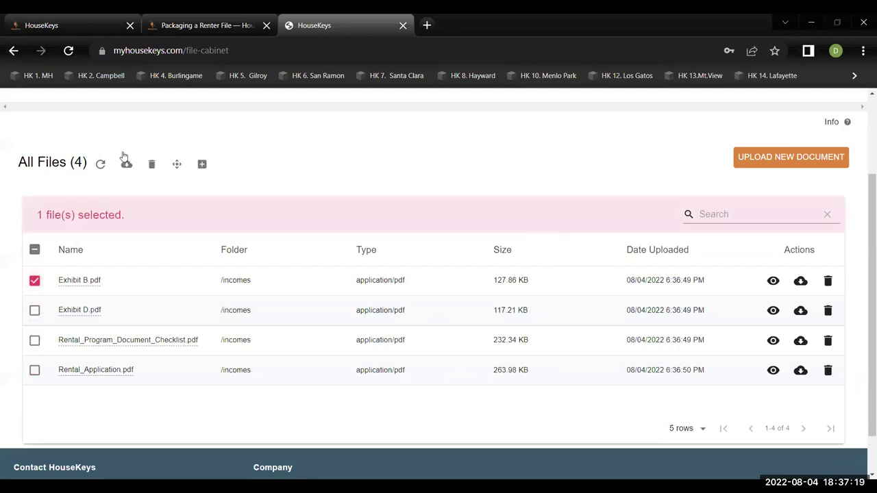
{"action": "left_click", "coordinate": [177, 164]}
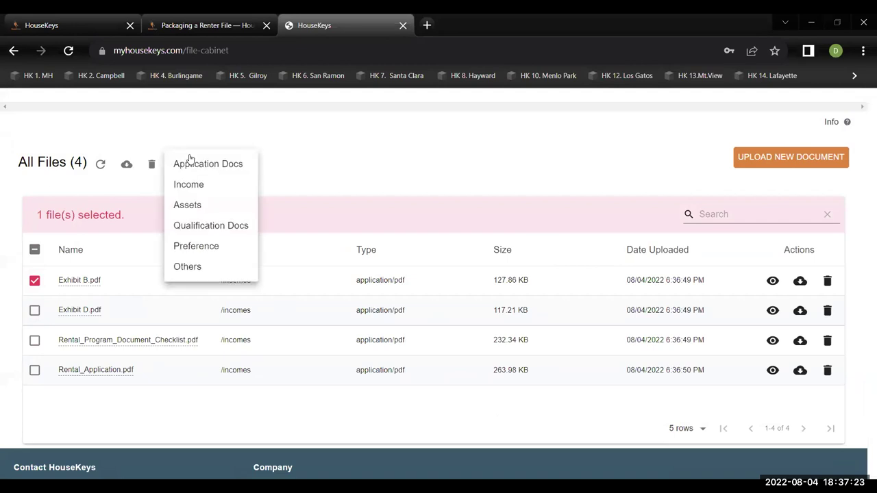
{"action": "left_click", "coordinate": [226, 164]}
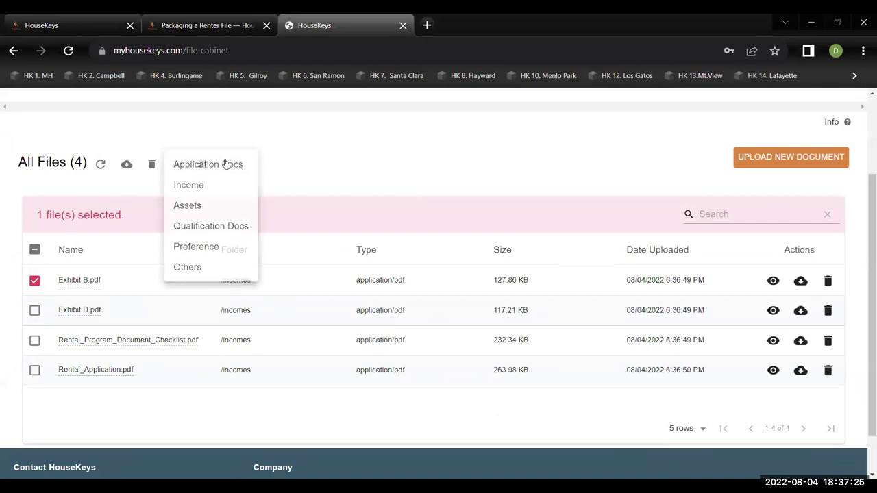
{"action": "left_click", "coordinate": [204, 164]}
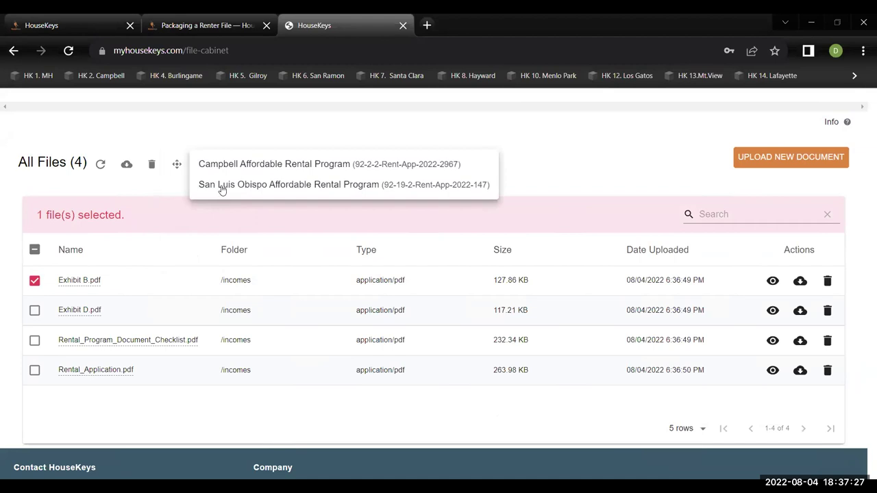
{"action": "left_click", "coordinate": [221, 187]}
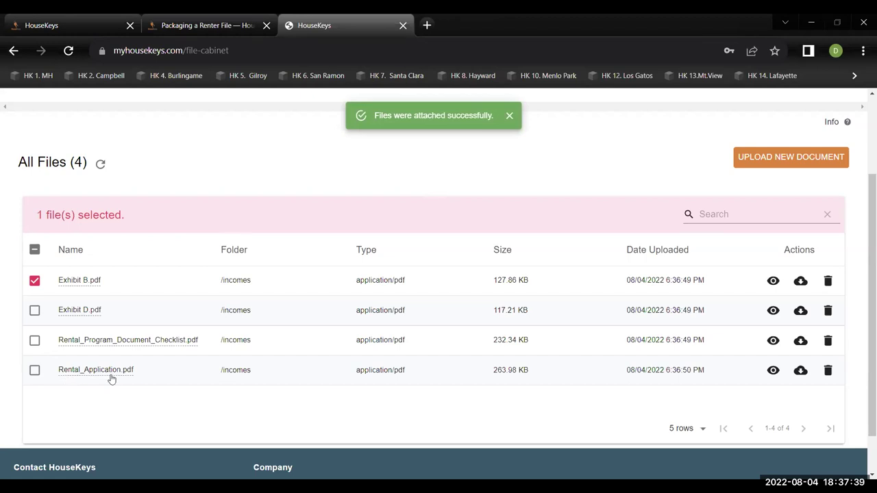
- Rename Exhibit D.pdf as name_abc_1234_01.01-01.31.2022.pdf
{"action": "left_click", "coordinate": [65, 312]}
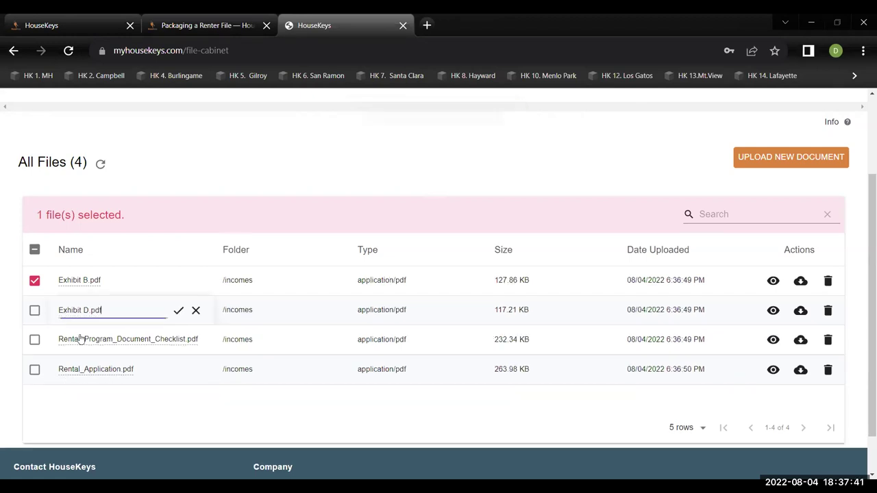
{"action": "left_click_drag", "start_coordinate": [89, 310], "coordinate": [0, 308]}
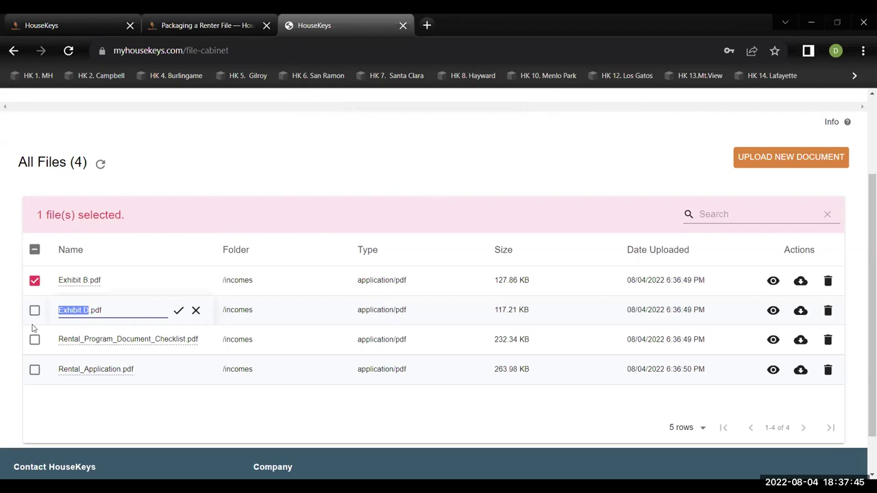
{"action": "type", "text": "name"}
{"action": "type", "text": "_ab"}
{"action": "type", "text": "c_1234"}
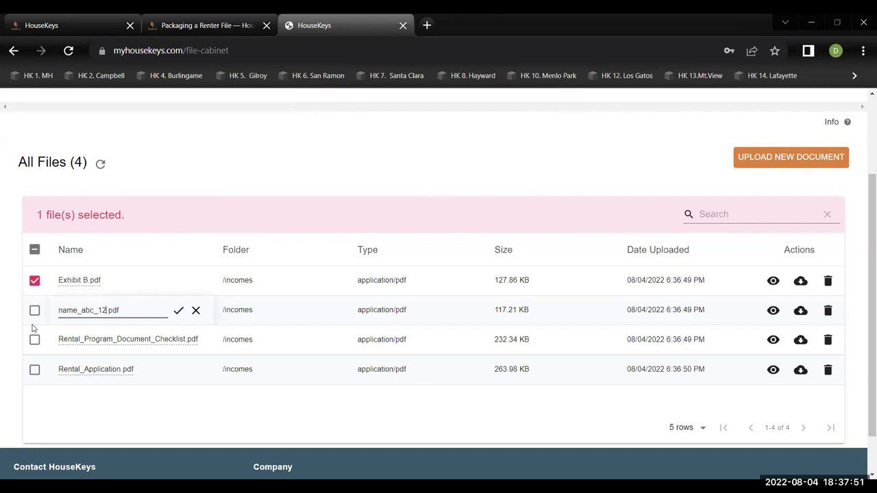
{"action": "type", "text": "_"}
{"action": "type", "text": "01.1"}
{"action": "type", "text": ".01-01.31.20"}
{"action": "type", "text": "22"}
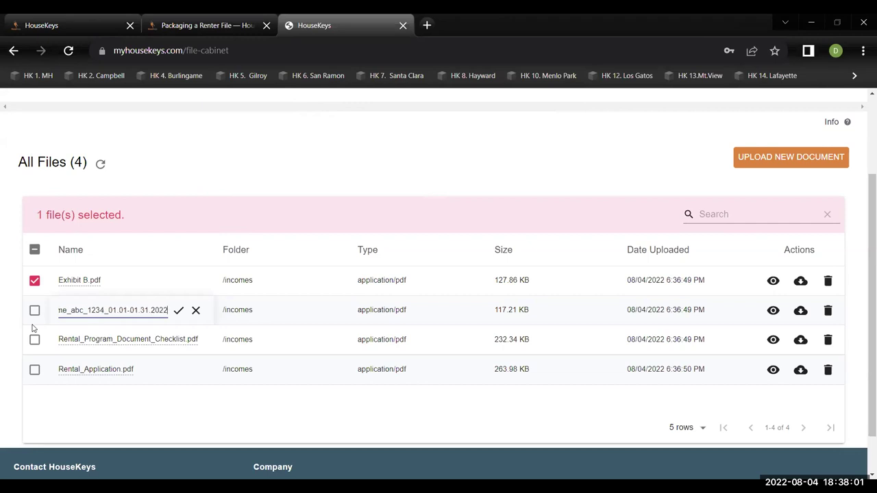
{"action": "left_click", "coordinate": [178, 309]}
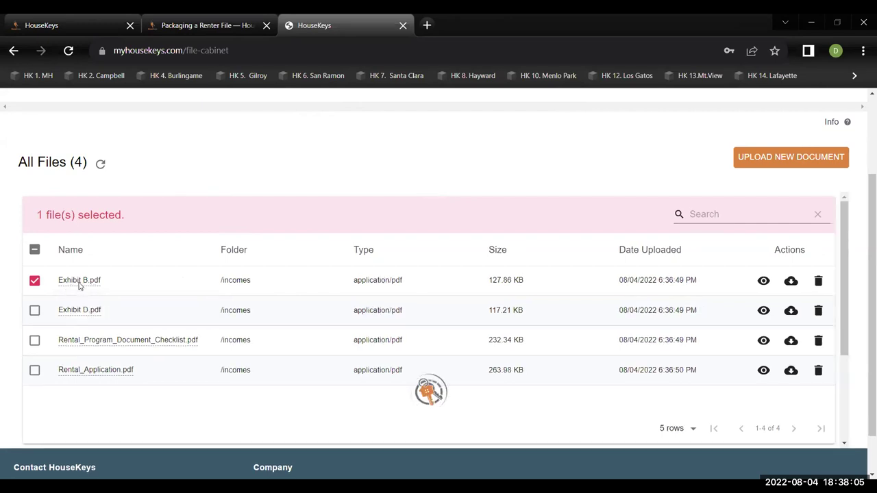
- Rename Exhibit B.pdf as Name_Paystub_01.01-01.15.2022.pdf
{"action": "left_click", "coordinate": [80, 281]}
{"action": "left_click_drag", "start_coordinate": [87, 280], "coordinate": [41, 283]}
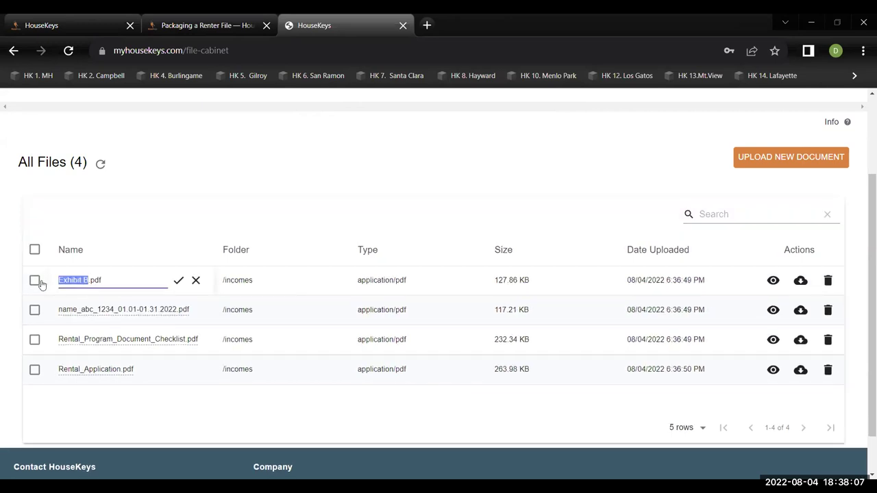
{"action": "type", "text": "Pay"}
{"action": "type", "text": "sutb"}
{"action": "key", "text": "BackSpace"}
{"action": "key", "text": "BackSpace"}
{"action": "type", "text": "tuv_"}
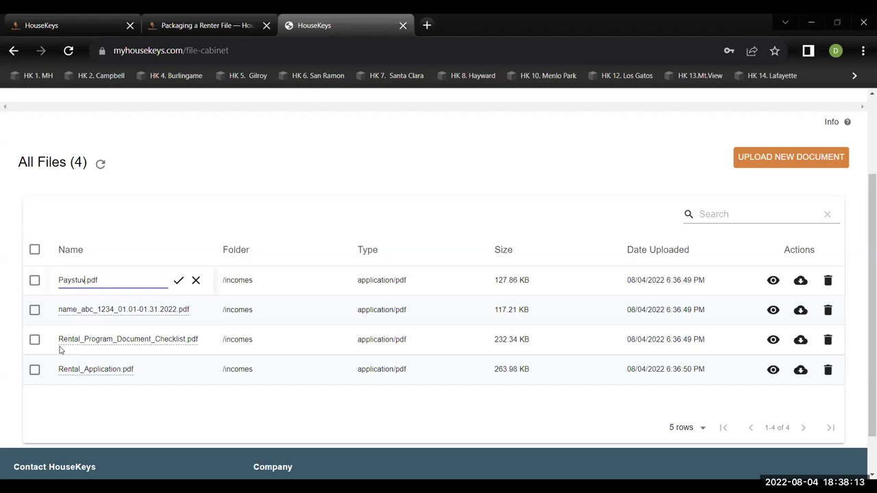
{"action": "key", "text": "BackSpace"}
{"action": "key", "text": "BackSpace"}
{"action": "type", "text": "b"}
{"action": "type", "text": "Name"}
{"action": "type", "text": "_"}
{"action": "type", "text": "01.1"}
{"action": "key", "text": "BackSpace"}
{"action": "type", "text": "01-01.15.2022"}
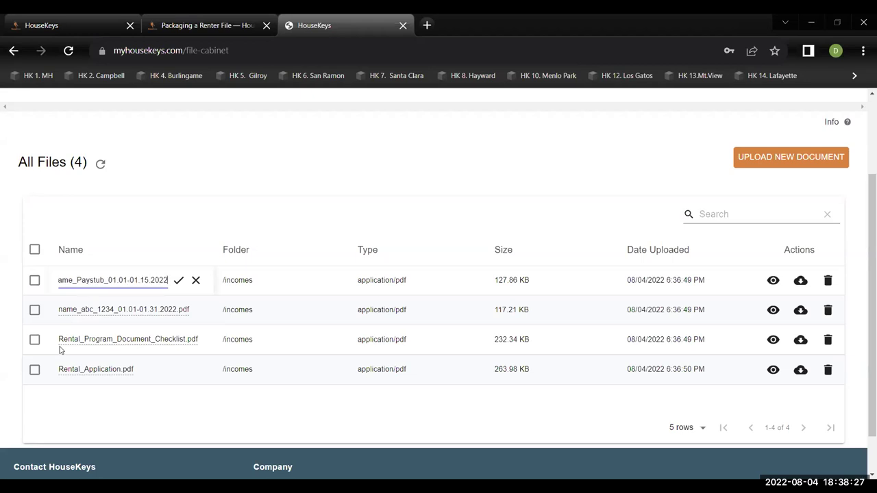
{"action": "left_click", "coordinate": [177, 280]}
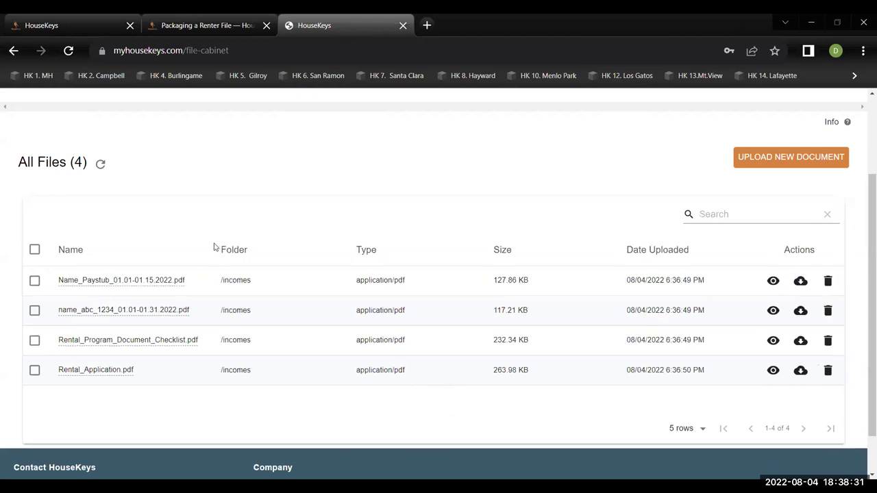
- Preview the contents of Name_Paystub_01.01-01.15.2022.pdf, close the preview, and return to the File Cabinet's category overview
{"action": "left_click", "coordinate": [773, 281]}
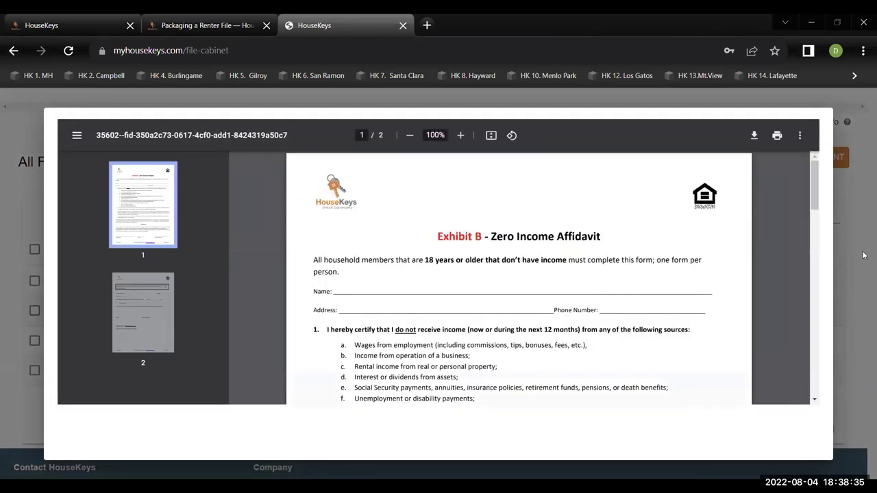
{"action": "left_click", "coordinate": [858, 228]}
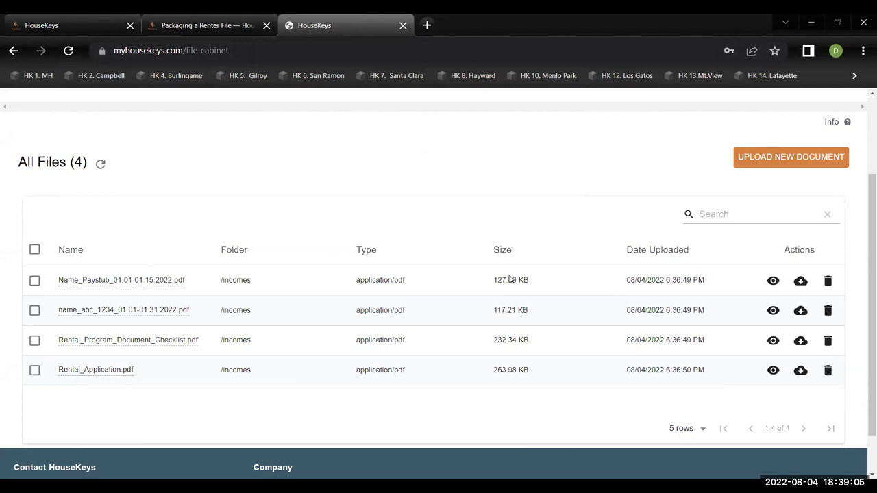
{"action": "scroll", "coordinate": [185, 233], "scroll_direction": "up", "scroll_amount": 2}
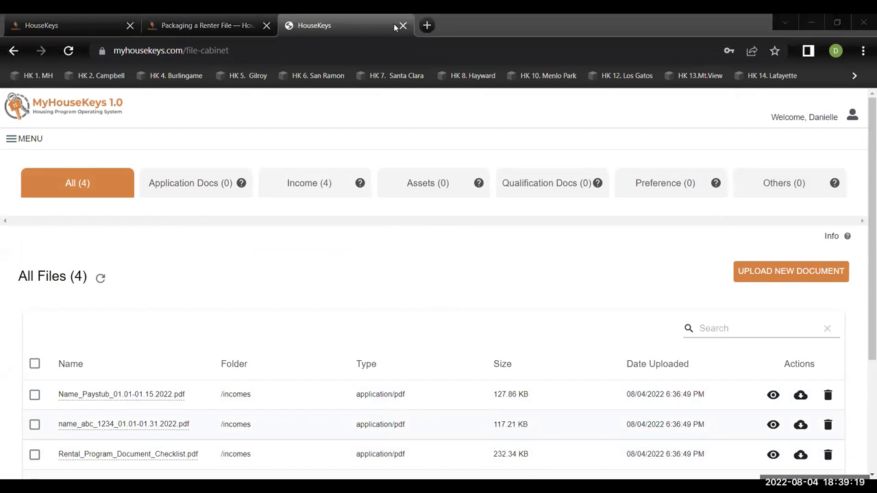
- Switch to the slide presentation, resume it in full screen, and advance to the "Affordable Housing Programs" slide defining "Affordable"
{"action": "key", "text": "ctrl+F5"}
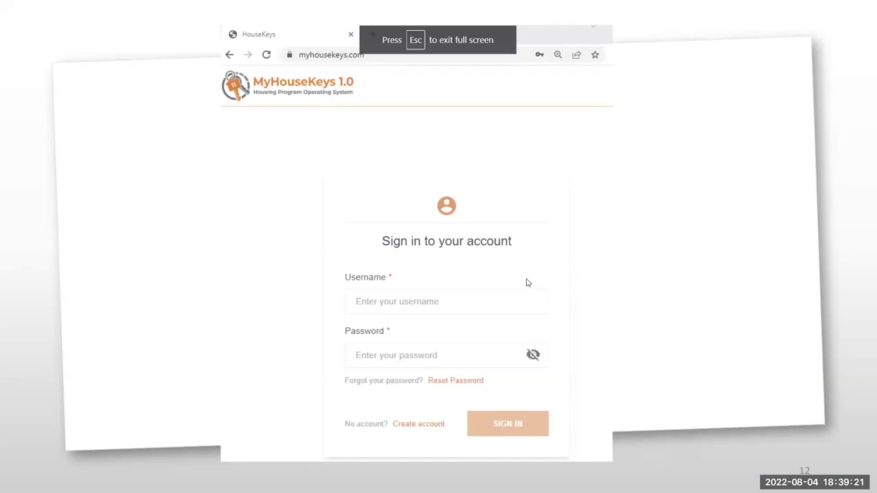
{"action": "key", "text": "Right"}
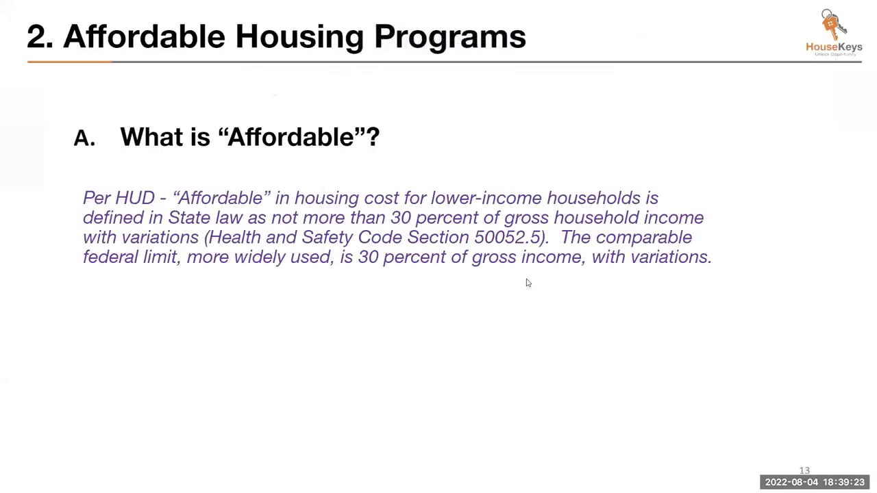